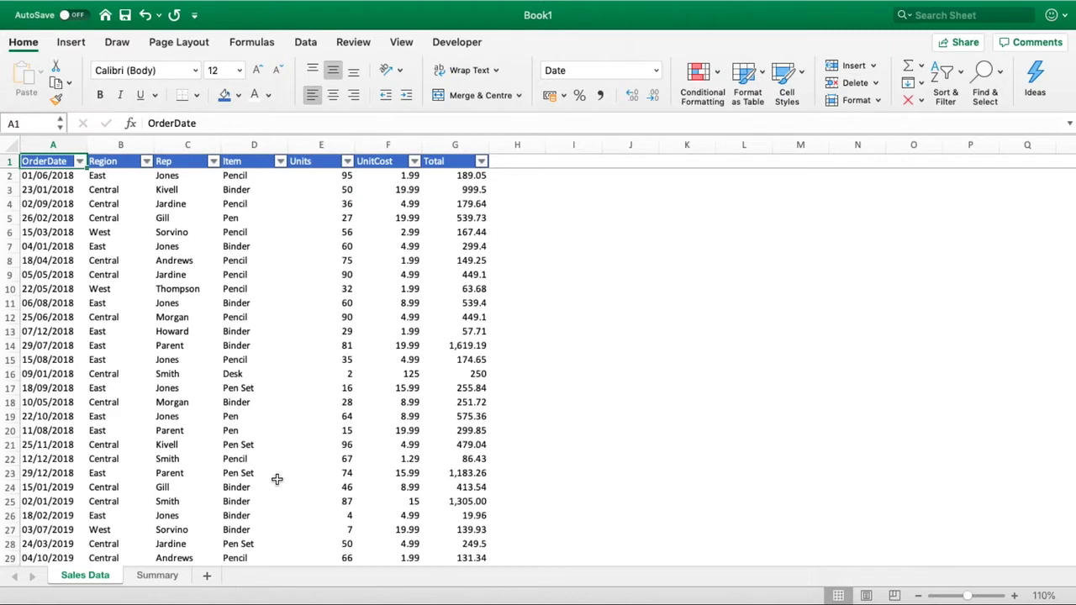
- Switch to the empty Summary sheet and select cell A1 for the pivot table
{"action": "left_click", "coordinate": [159, 575]}
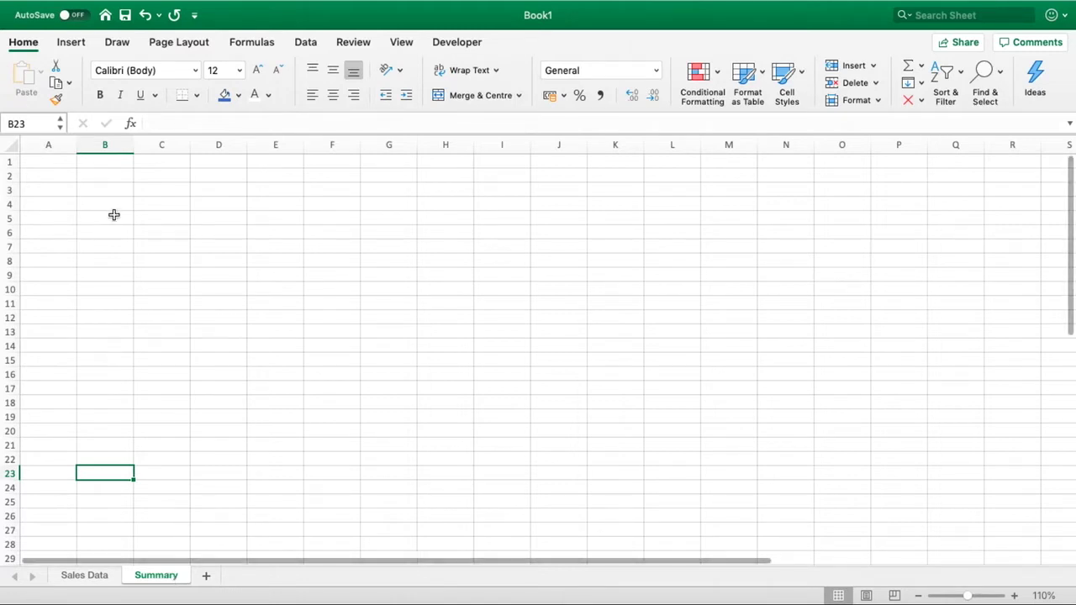
{"action": "left_click", "coordinate": [65, 162]}
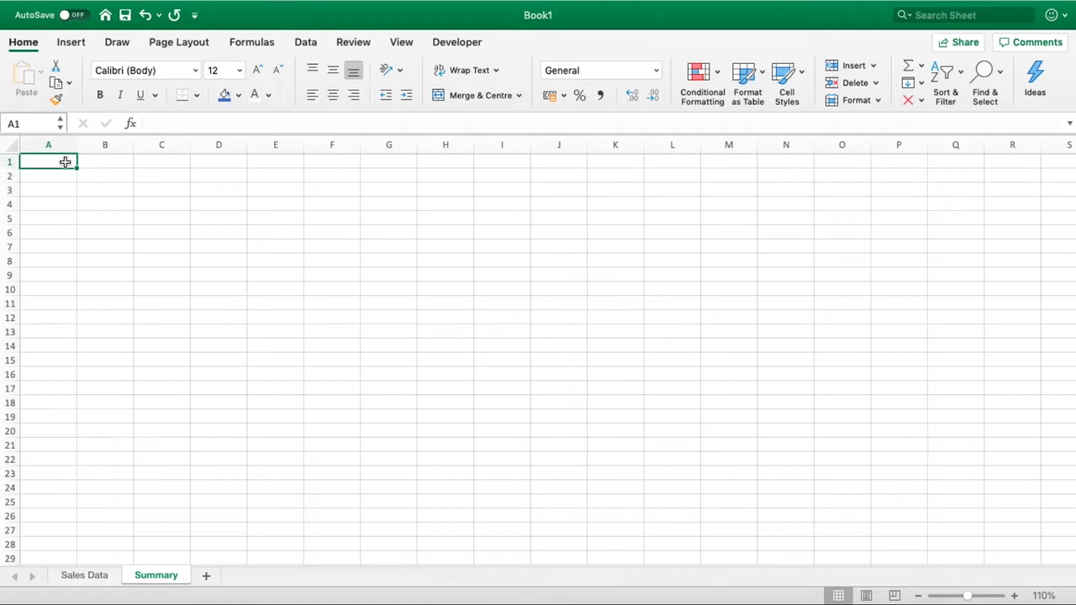
{"action": "left_click", "coordinate": [72, 43]}
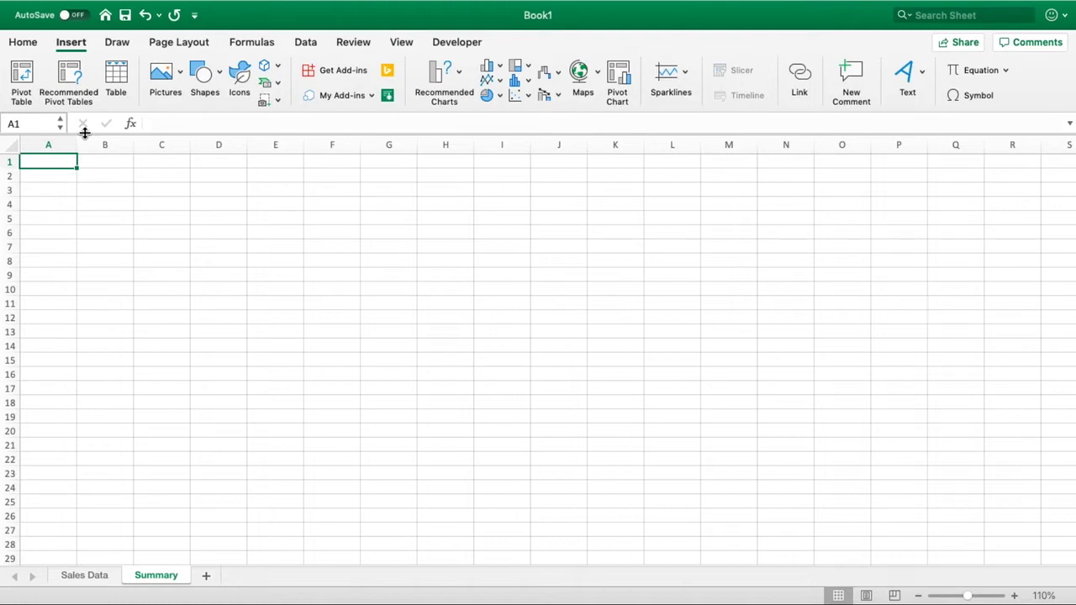
- Start a PivotTable using 'Sales Data'!A1:G44 as the source, placed at Summary!A1
{"action": "left_click", "coordinate": [22, 79]}
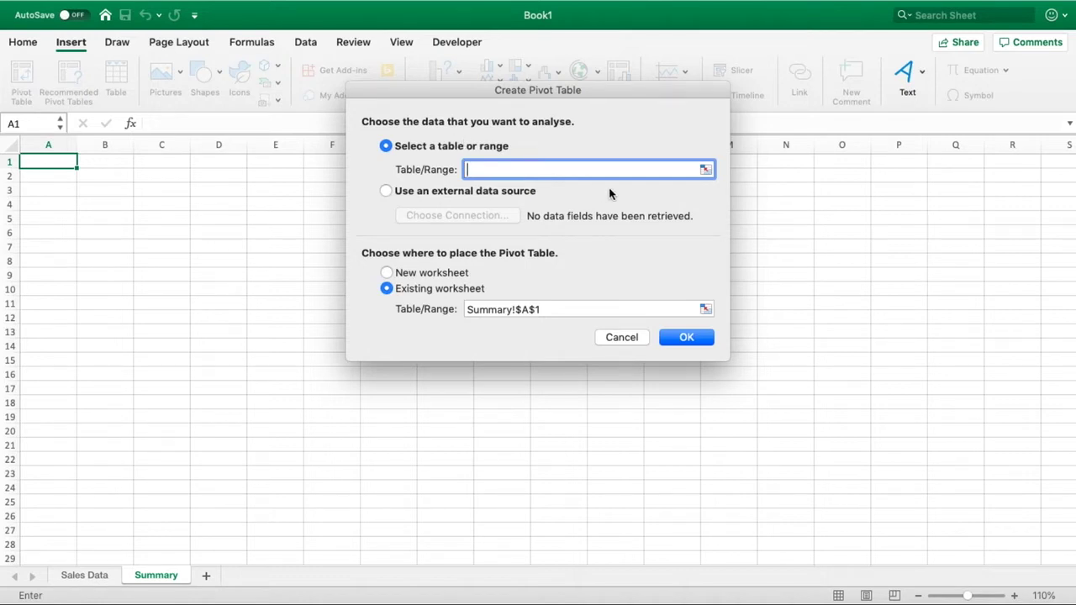
{"action": "left_click", "coordinate": [704, 172]}
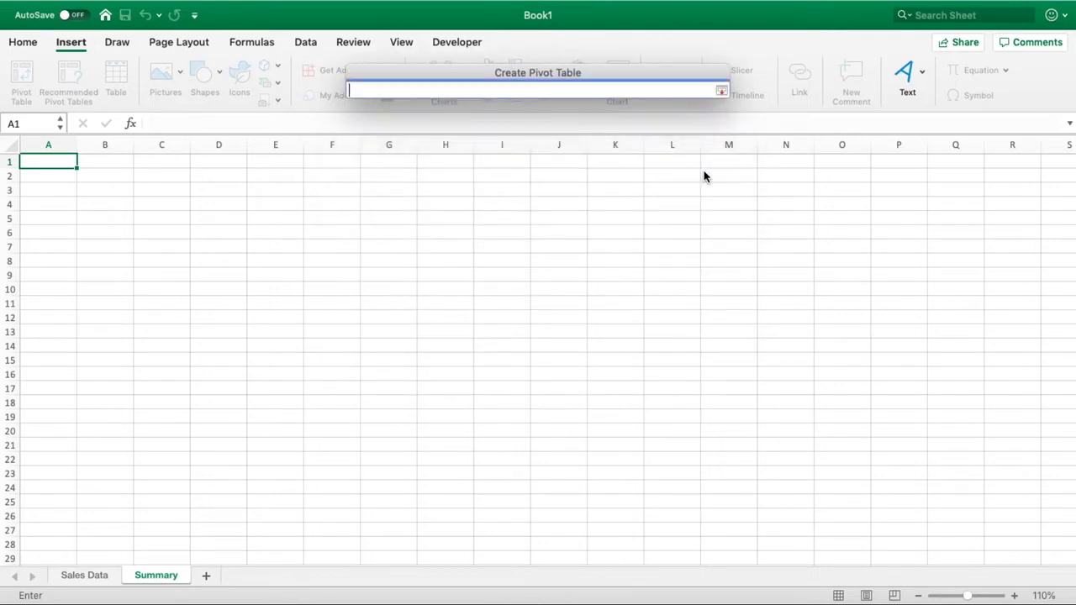
{"action": "left_click", "coordinate": [722, 92]}
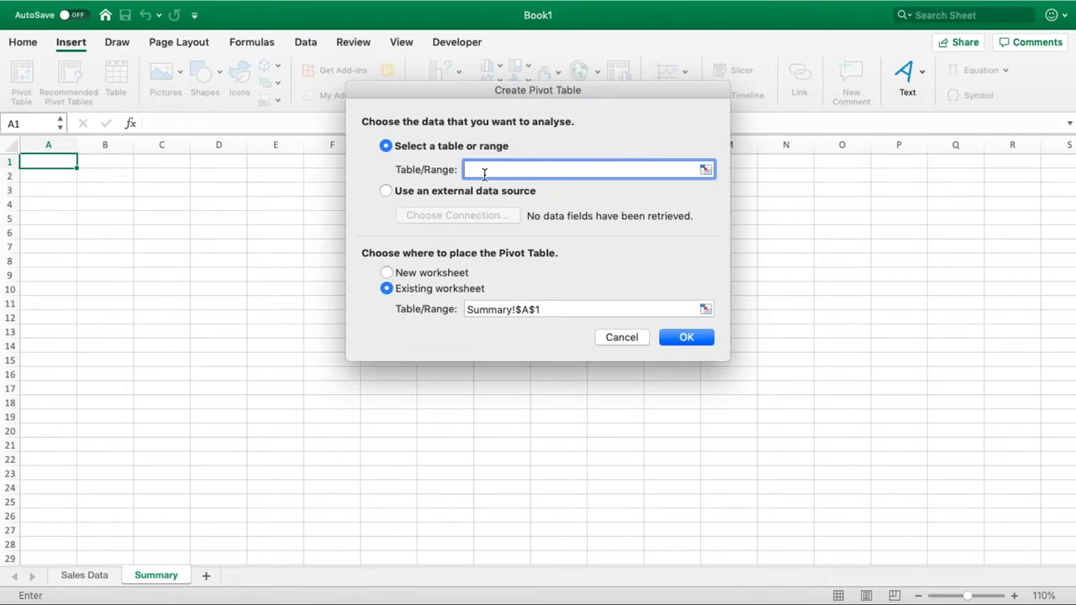
{"action": "left_click", "coordinate": [93, 581]}
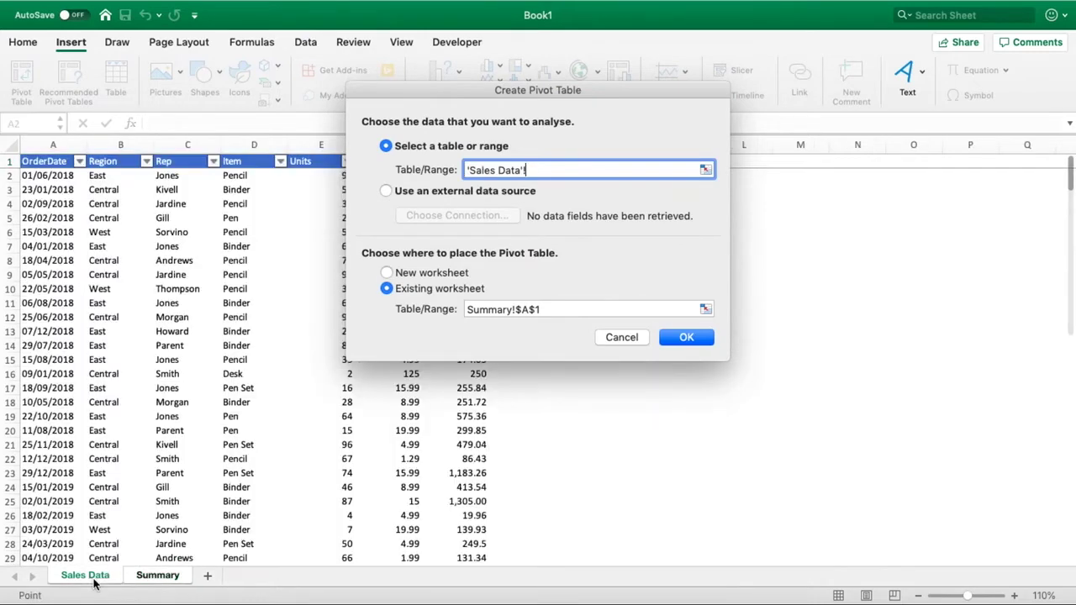
{"action": "scroll", "coordinate": [155, 509], "scroll_direction": "down", "scroll_amount": 3}
{"action": "scroll", "coordinate": [162, 501], "scroll_direction": "down", "scroll_amount": 8}
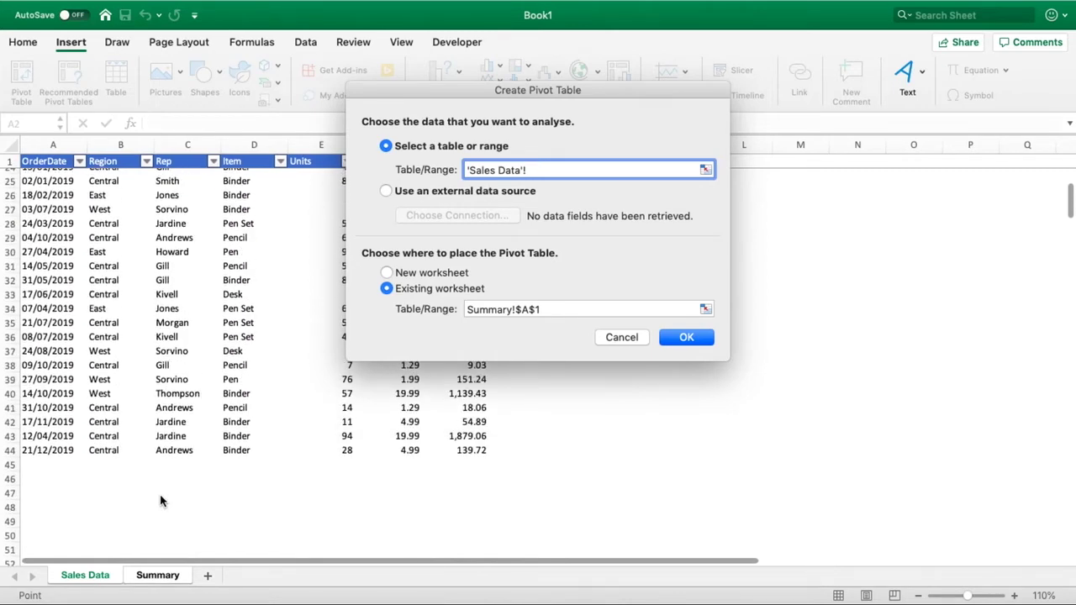
{"action": "left_click", "coordinate": [460, 454]}
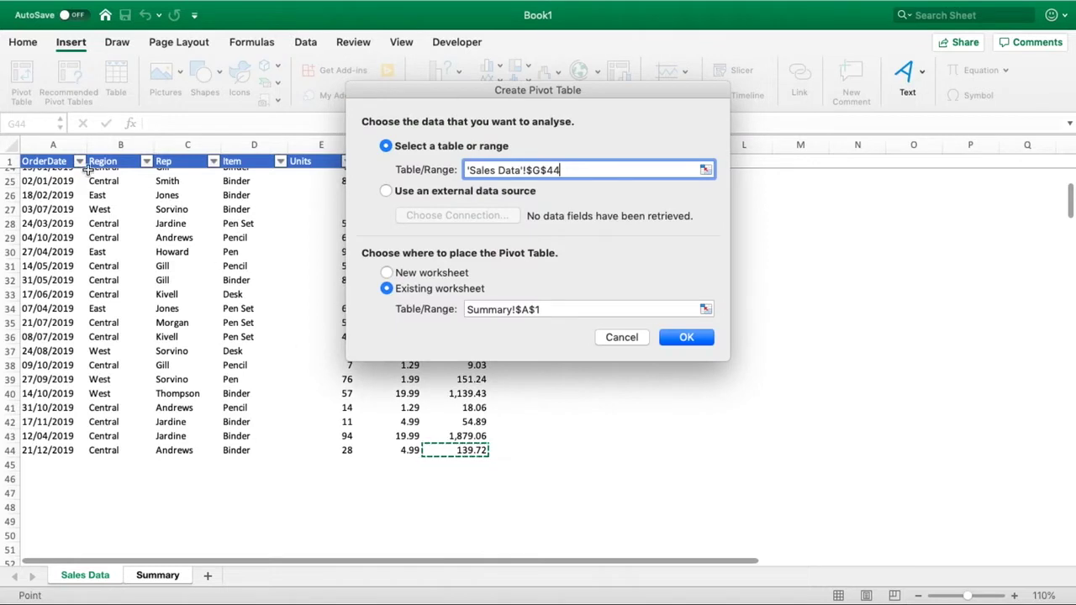
{"action": "left_click", "coordinate": [50, 158], "text": "shift"}
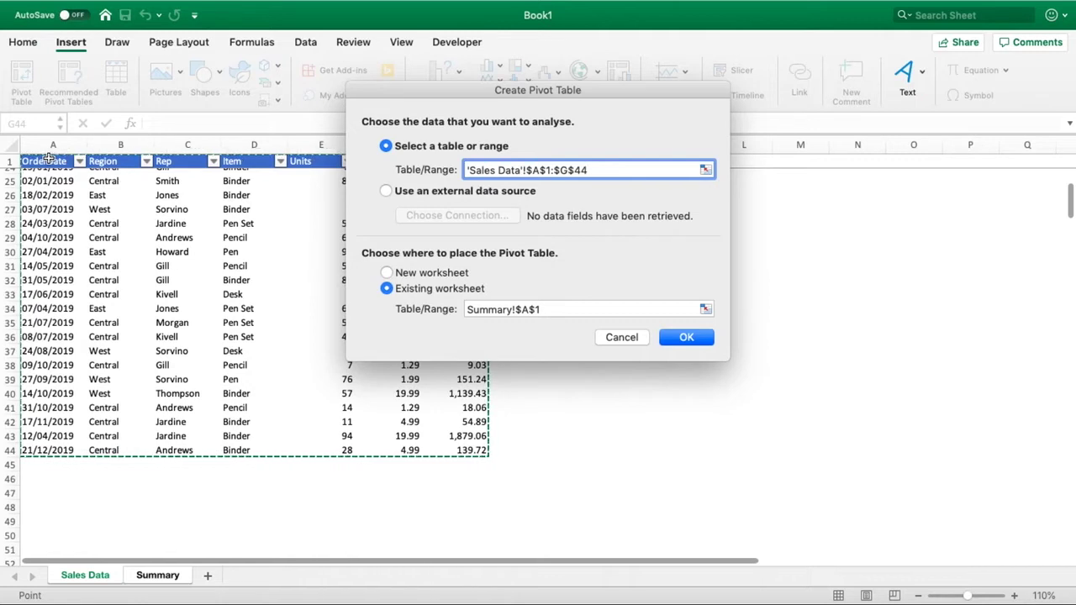
{"action": "left_click", "coordinate": [52, 144]}
{"action": "left_click_drag", "start_coordinate": [319, 172], "coordinate": [484, 149]}
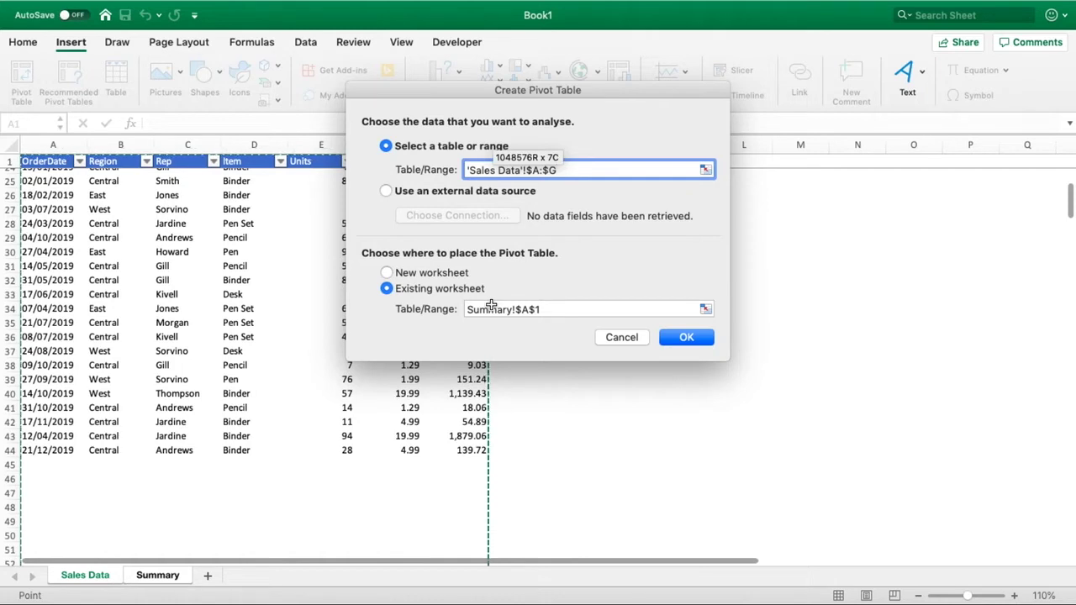
{"action": "left_click_drag", "start_coordinate": [459, 459], "coordinate": [63, 162]}
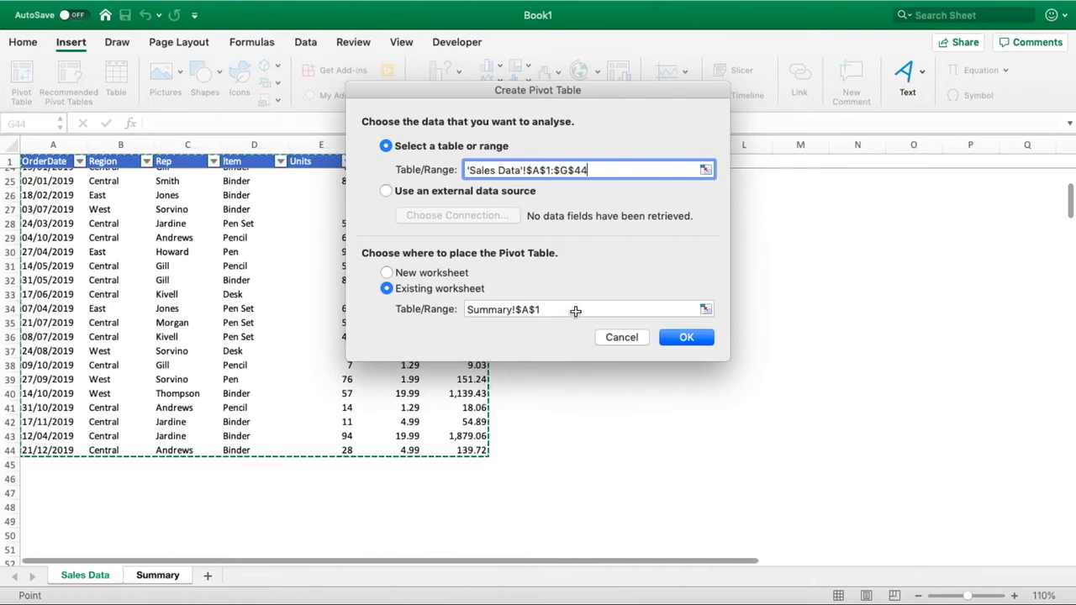
- Confirm the dialog to create empty PivotTable5 at A1 and select a cell inside it
{"action": "left_click", "coordinate": [694, 340]}
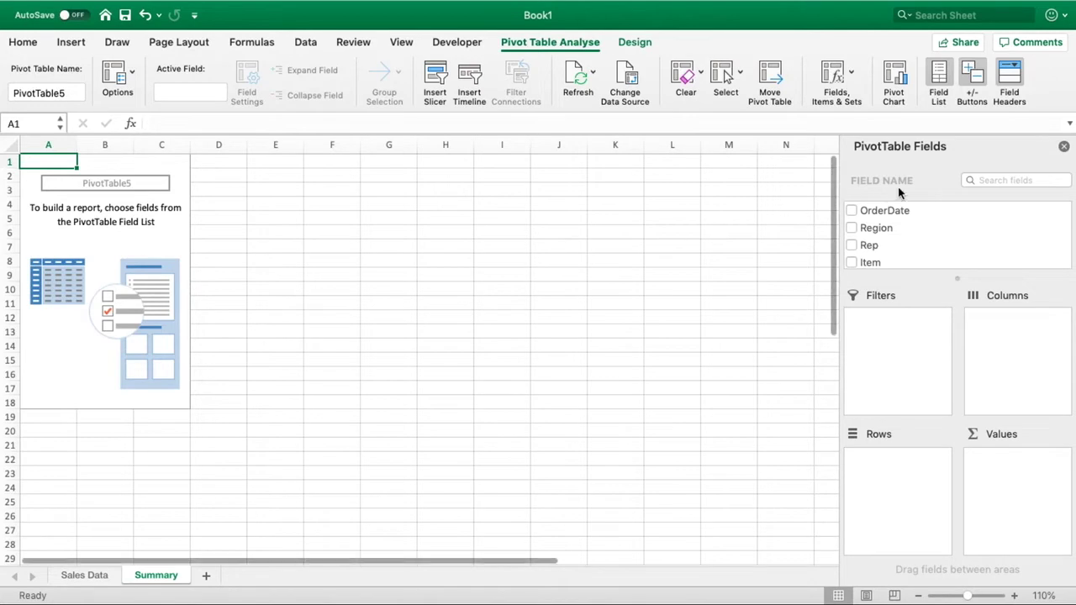
{"action": "left_click", "coordinate": [244, 221]}
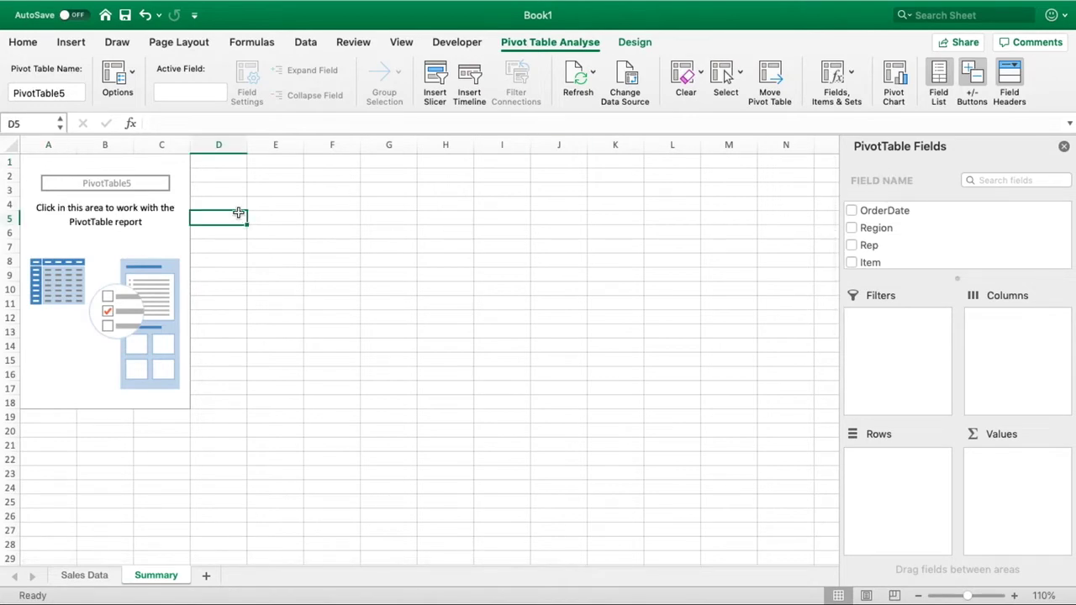
{"action": "left_click", "coordinate": [116, 183]}
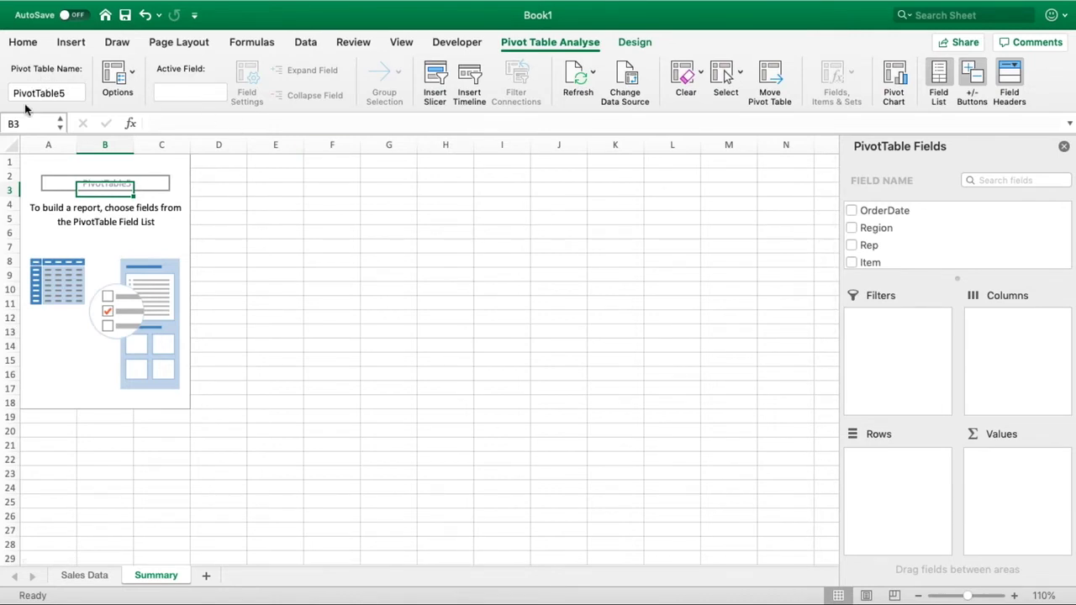
{"action": "left_click", "coordinate": [124, 262]}
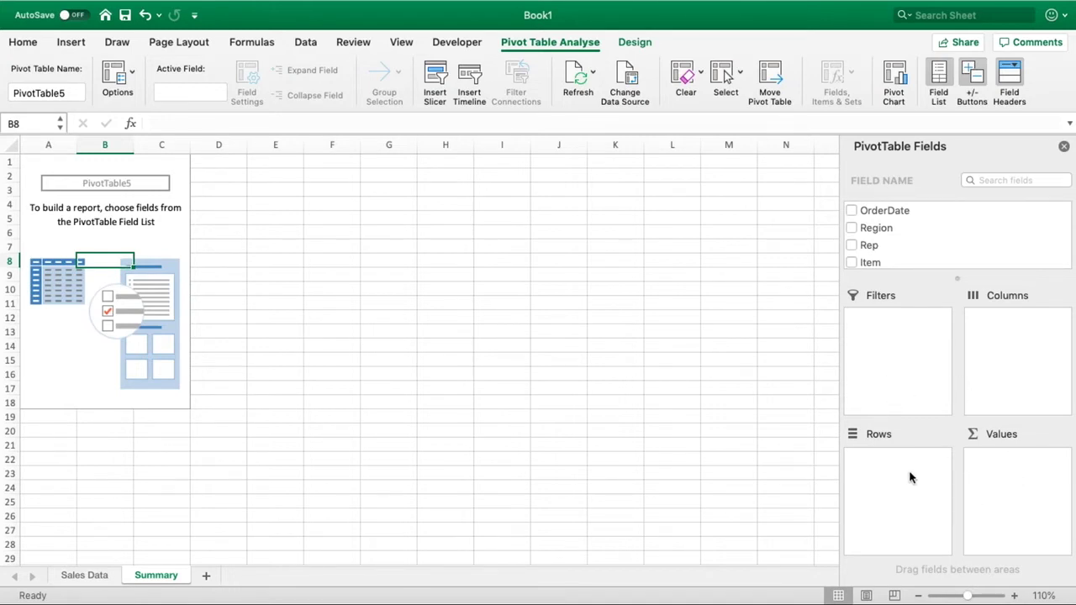
- Add the Total field to Values, giving a Sum of Total of 19627.88
{"action": "scroll", "coordinate": [912, 245], "scroll_direction": "down", "scroll_amount": 3}
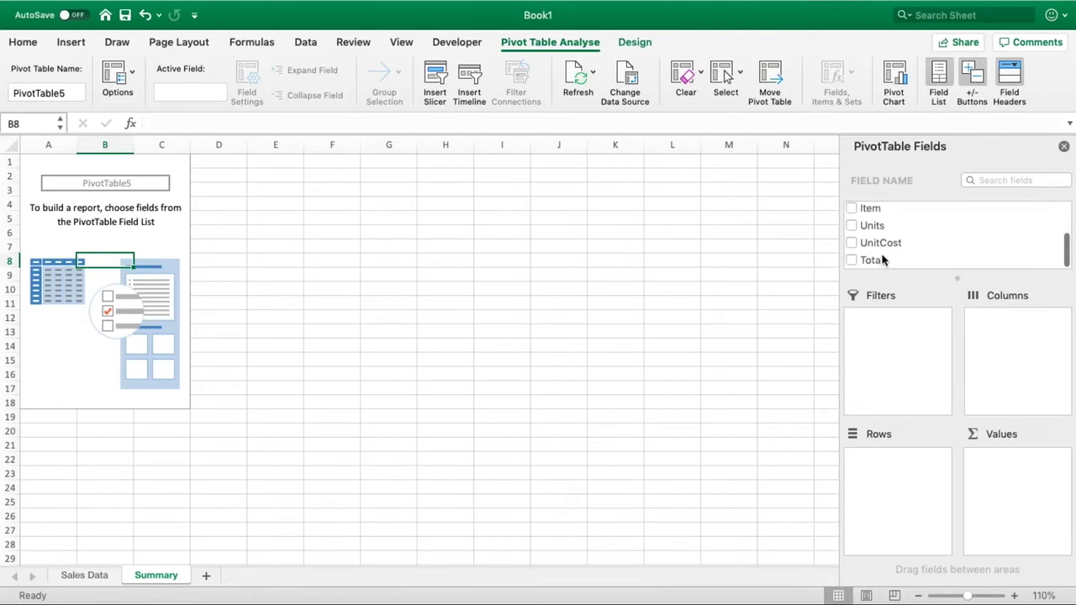
{"action": "left_click", "coordinate": [876, 261]}
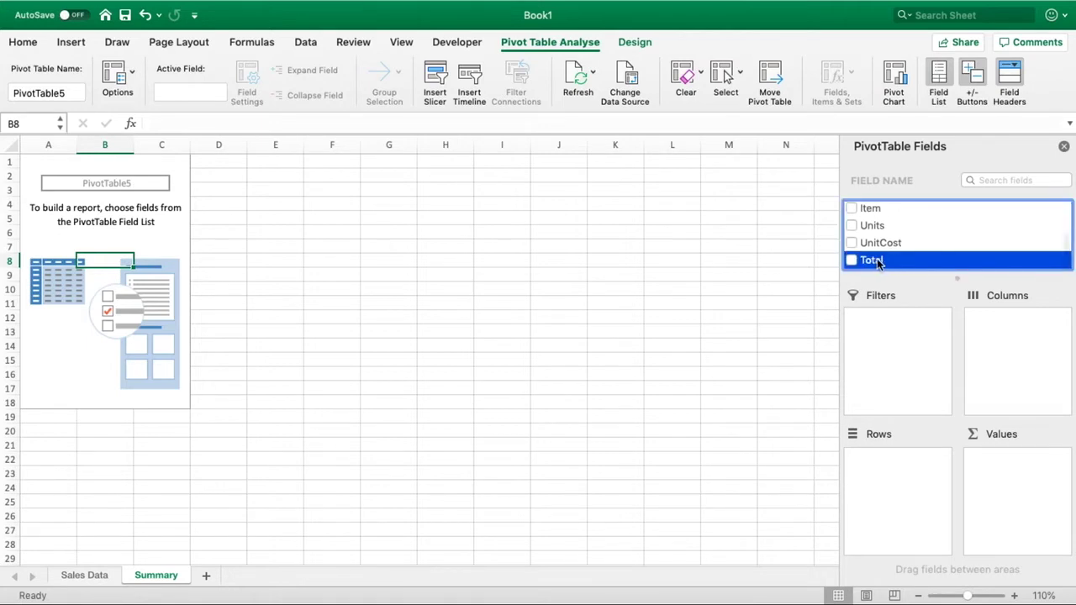
{"action": "left_click_drag", "start_coordinate": [878, 262], "coordinate": [1024, 500]}
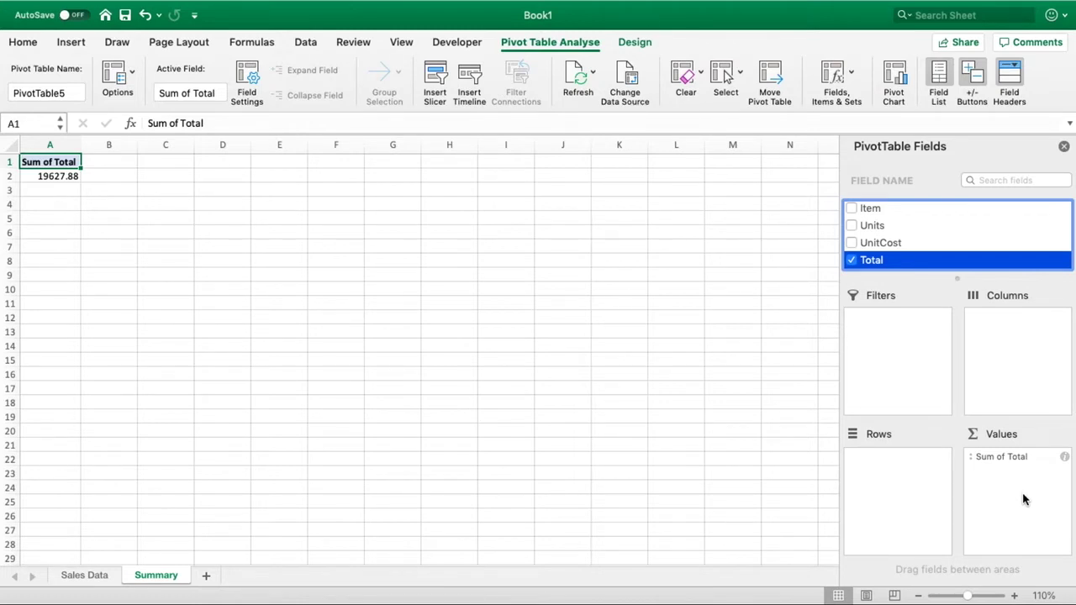
{"action": "left_click", "coordinate": [975, 460]}
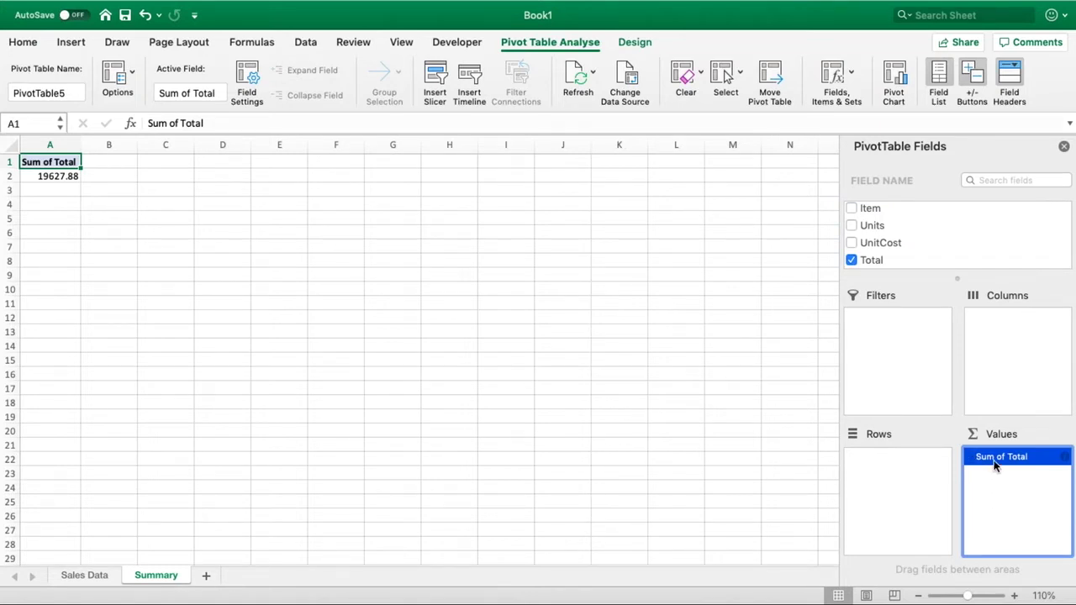
- Format Sum of Total as pound currency with 0 decimal places, showing £19,628
{"action": "left_click", "coordinate": [994, 466]}
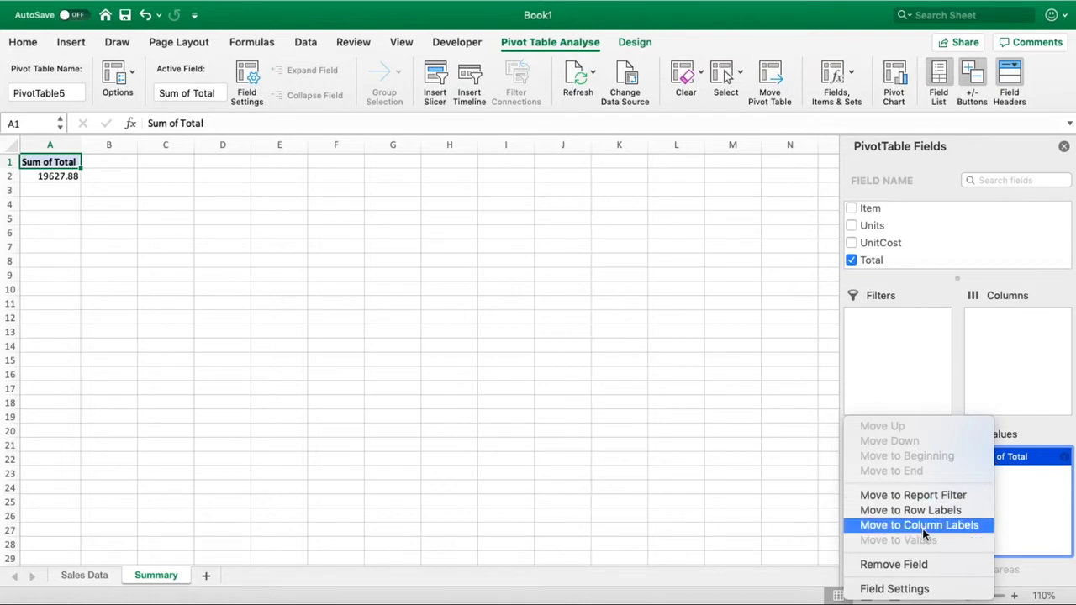
{"action": "left_click", "coordinate": [910, 588]}
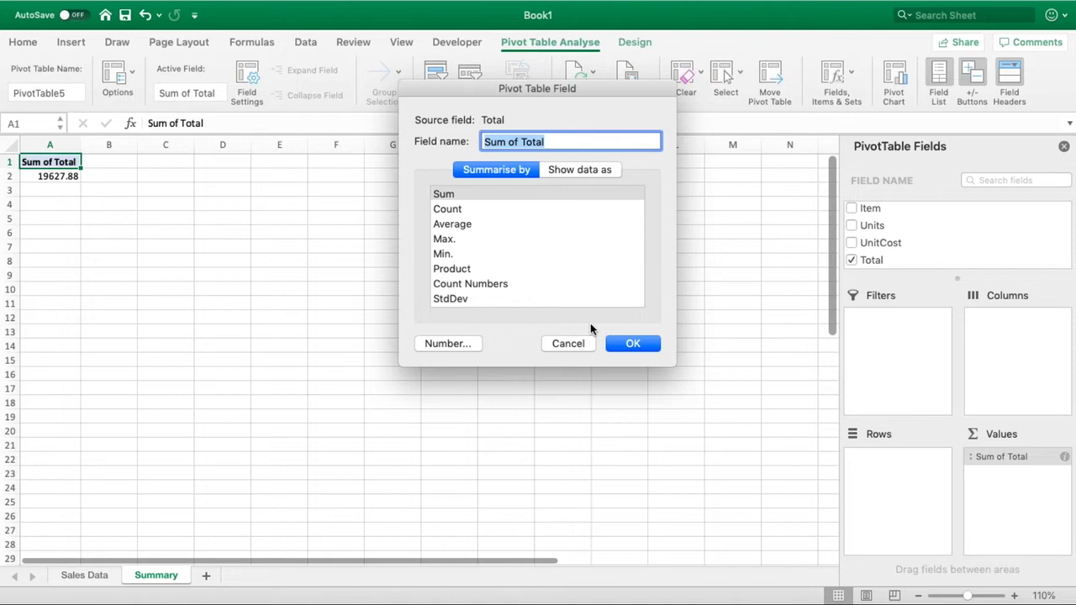
{"action": "left_click", "coordinate": [448, 346]}
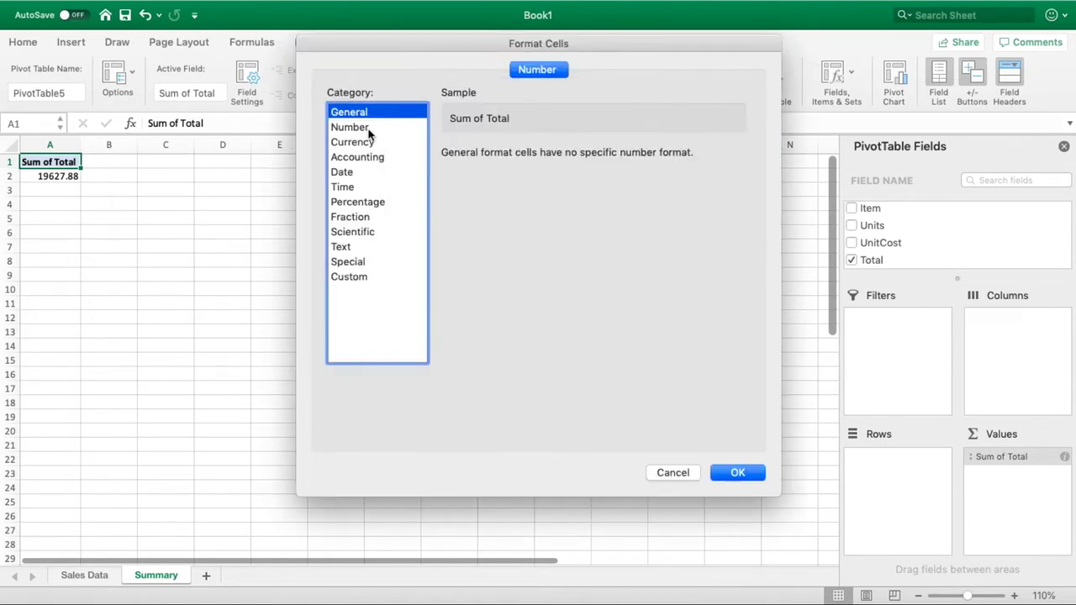
{"action": "left_click", "coordinate": [357, 142]}
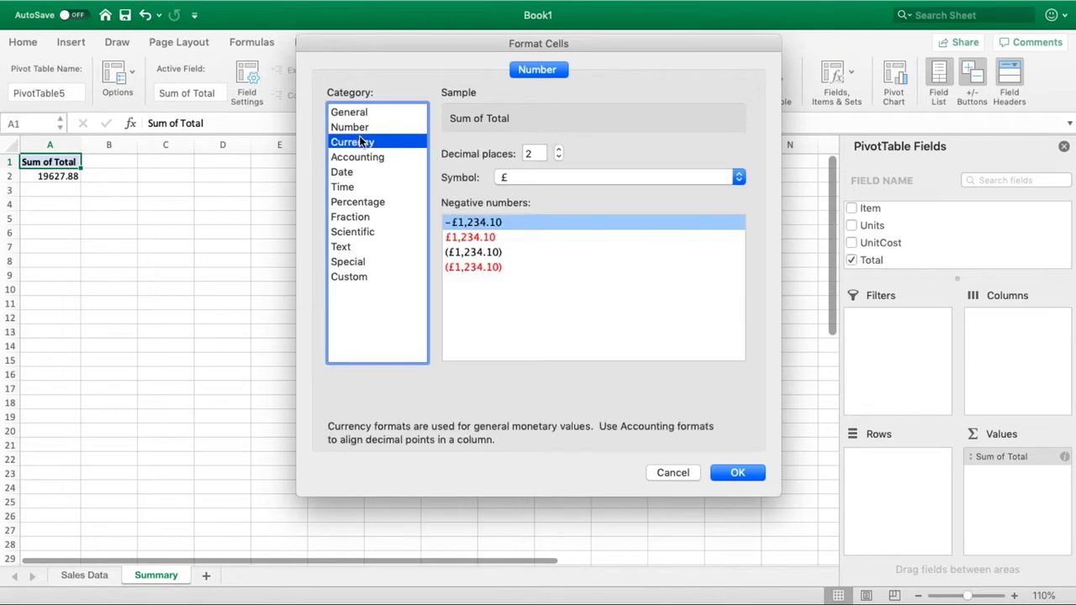
{"action": "left_click", "coordinate": [559, 157]}
{"action": "left_click", "coordinate": [559, 158]}
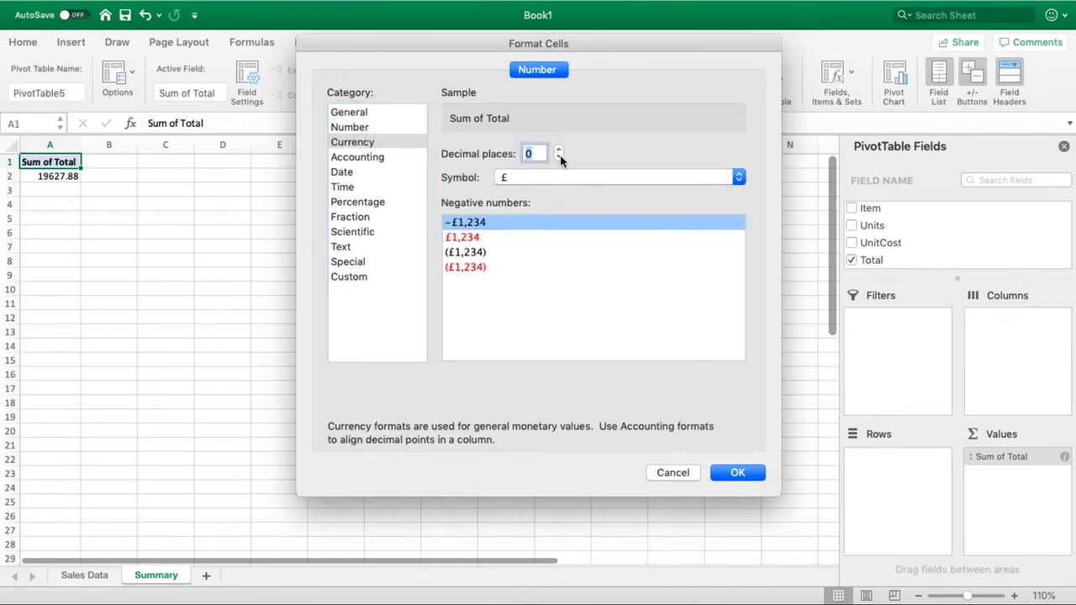
{"action": "left_click", "coordinate": [735, 473]}
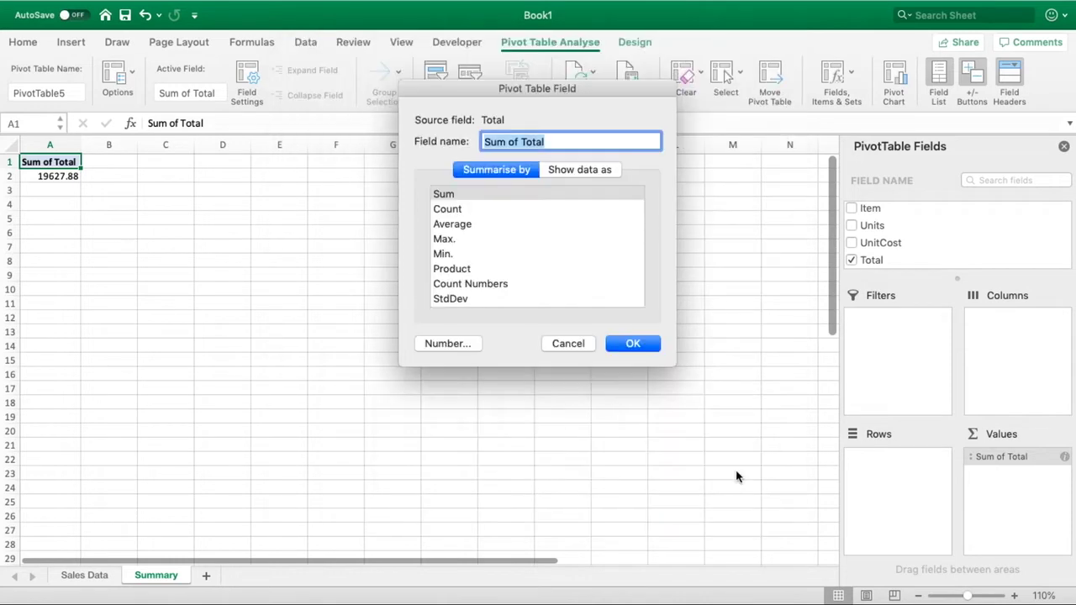
{"action": "left_click", "coordinate": [643, 349]}
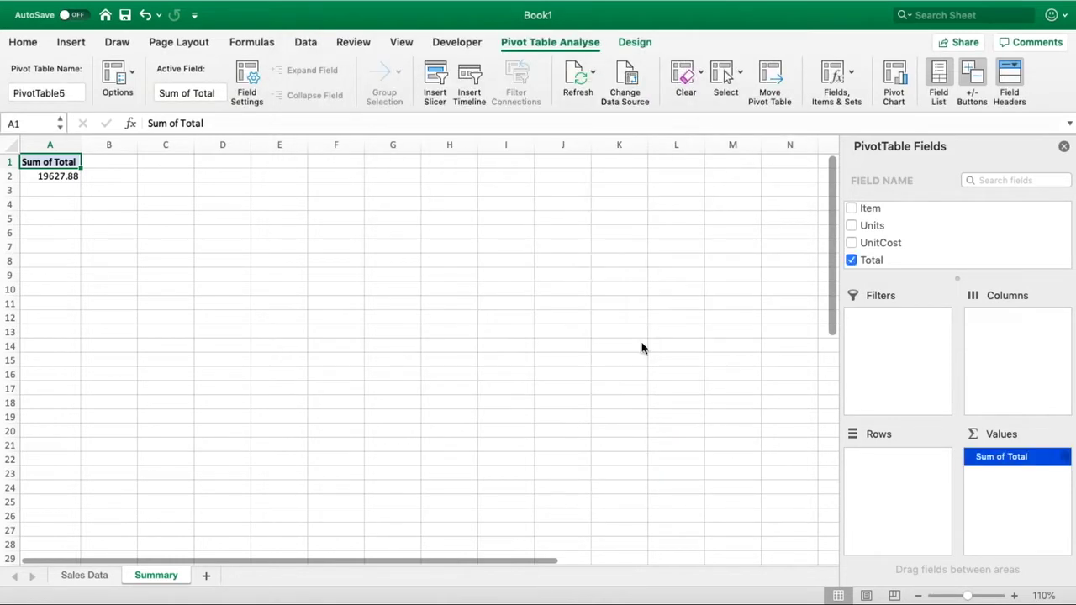
{"action": "left_click", "coordinate": [57, 177]}
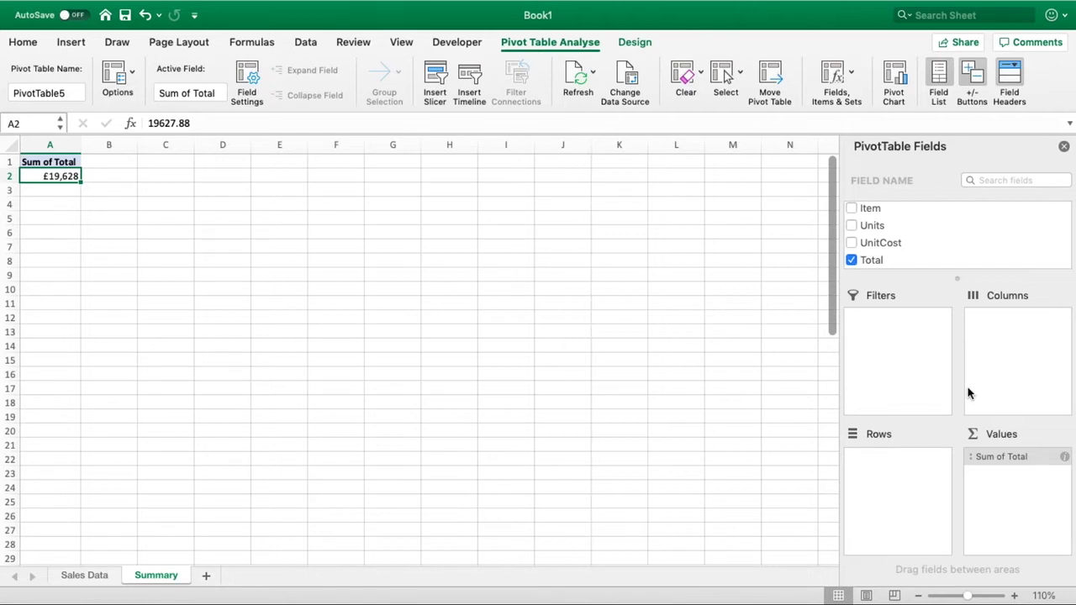
- Add Rep to the Rows area, splitting the £19,628 total across 11 reps
{"action": "scroll", "coordinate": [924, 263], "scroll_direction": "up", "scroll_amount": 3}
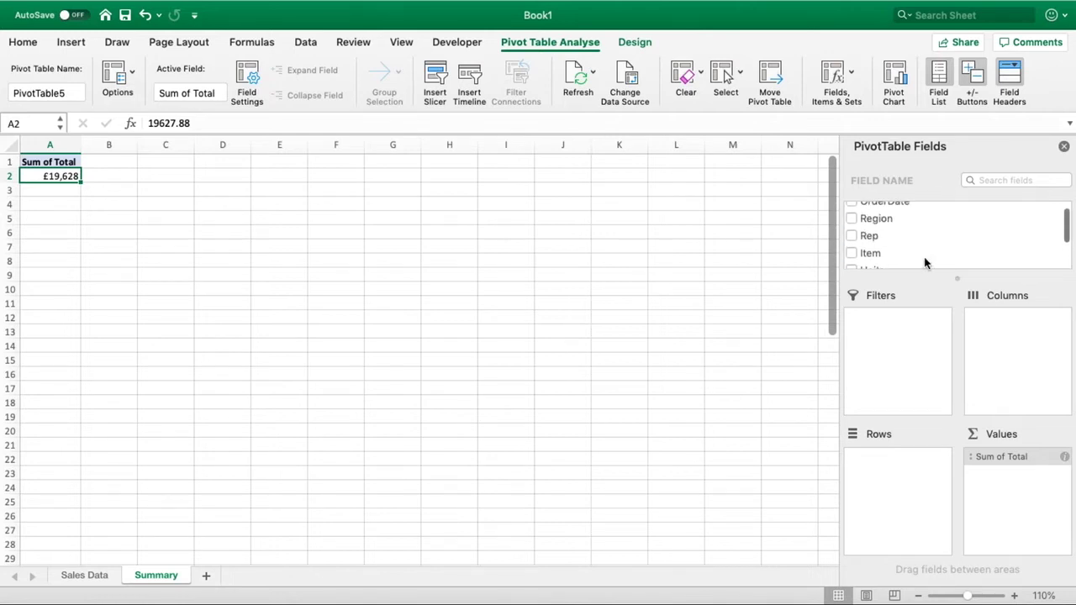
{"action": "scroll", "coordinate": [925, 263], "scroll_direction": "up", "scroll_amount": 1}
{"action": "scroll", "coordinate": [925, 262], "scroll_direction": "down", "scroll_amount": 1}
{"action": "left_click", "coordinate": [870, 235]}
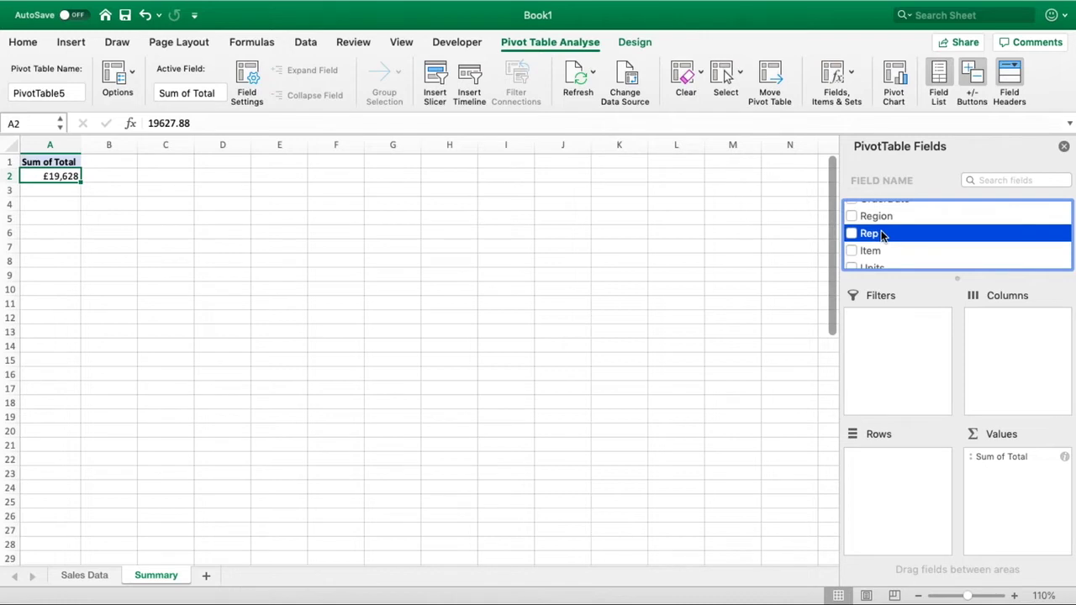
{"action": "left_click_drag", "start_coordinate": [881, 236], "coordinate": [898, 502]}
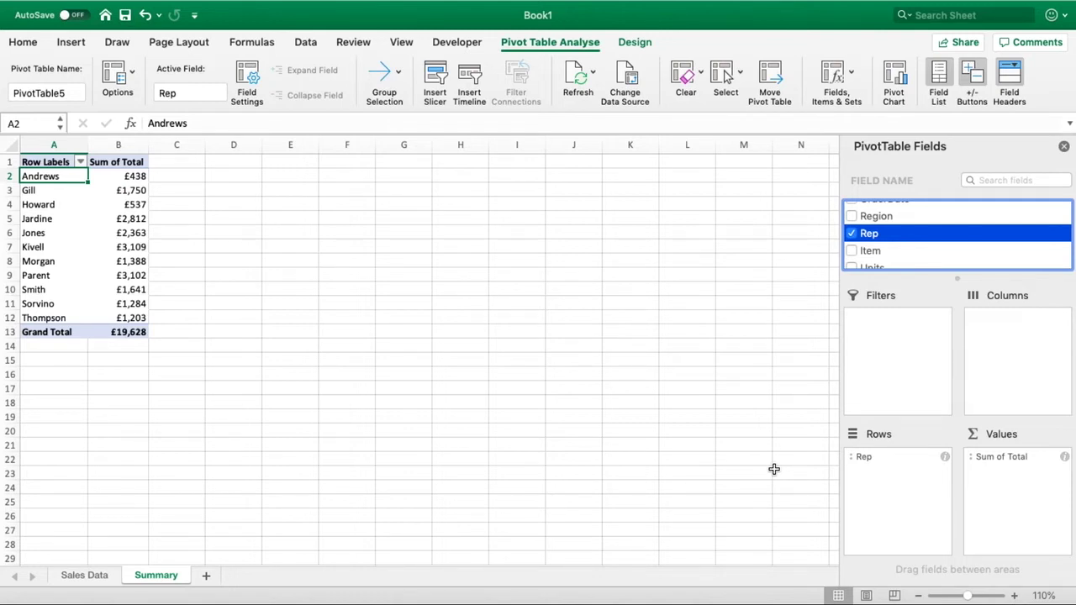
{"action": "left_click", "coordinate": [875, 254]}
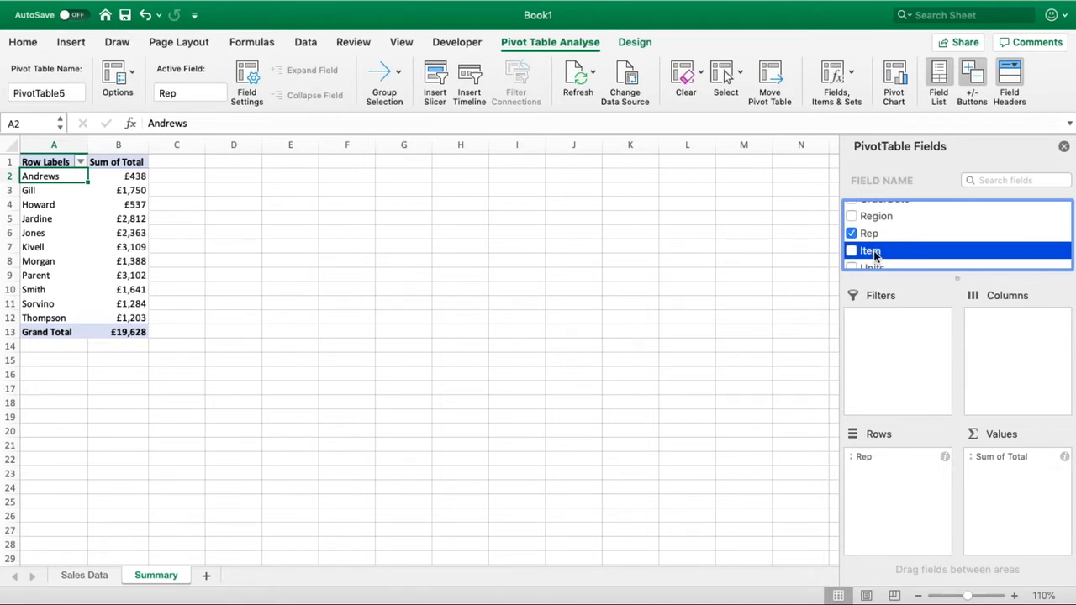
- Put Item in Columns (Binder, Desk, Pen, Pen Set, Pencil) and check cells B3, B6, B5
{"action": "mouse_move", "coordinate": [872, 252]}
{"action": "left_mouse_down"}
{"action": "mouse_move", "coordinate": [932, 271]}
{"action": "mouse_move", "coordinate": [1003, 354]}
{"action": "left_mouse_up"}
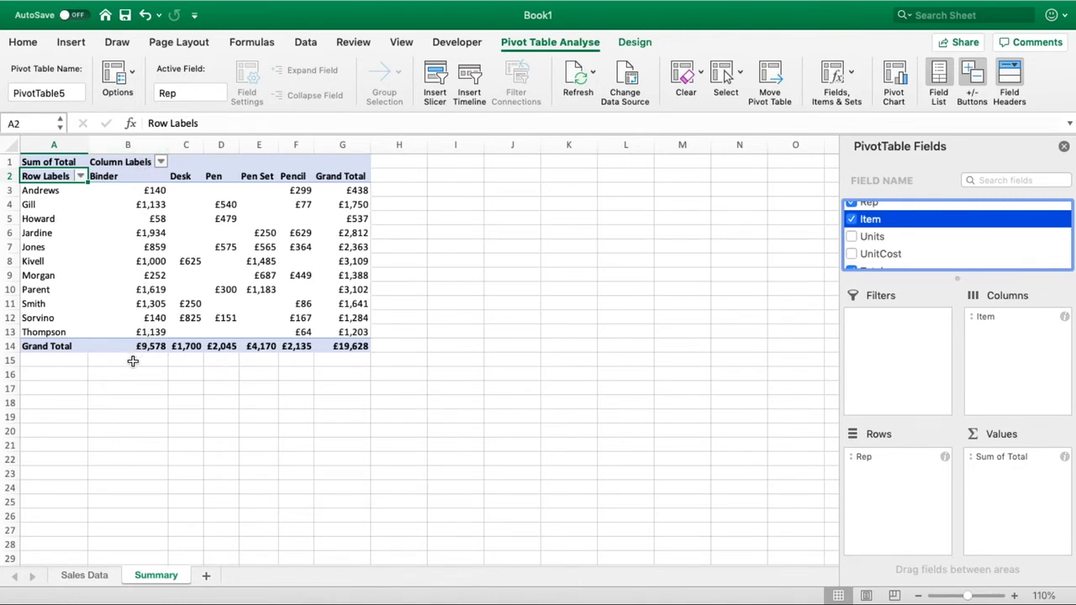
{"action": "left_click", "coordinate": [134, 190]}
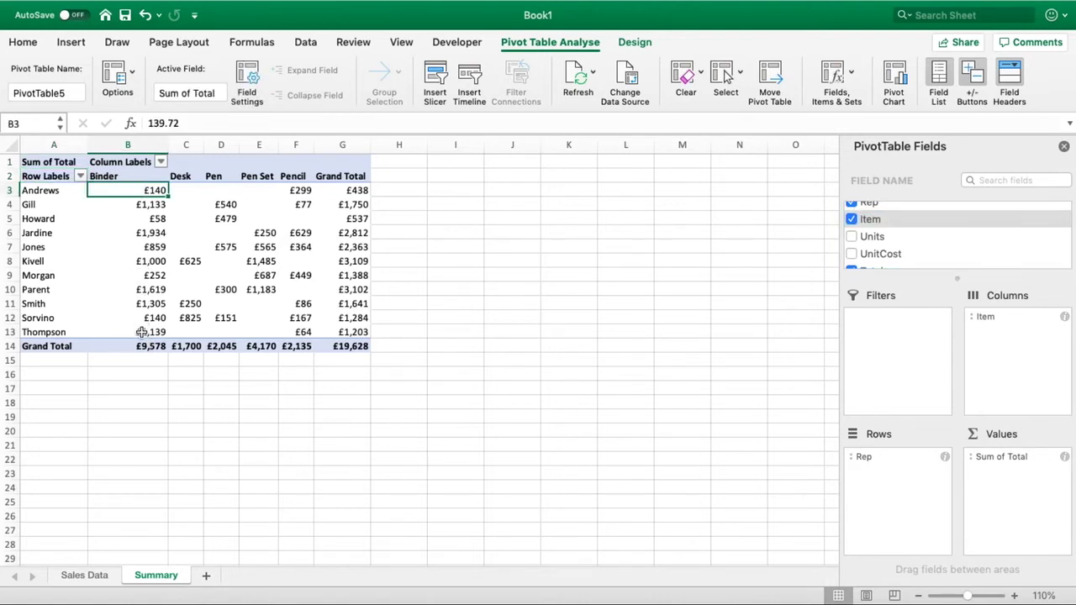
{"action": "left_click", "coordinate": [139, 234]}
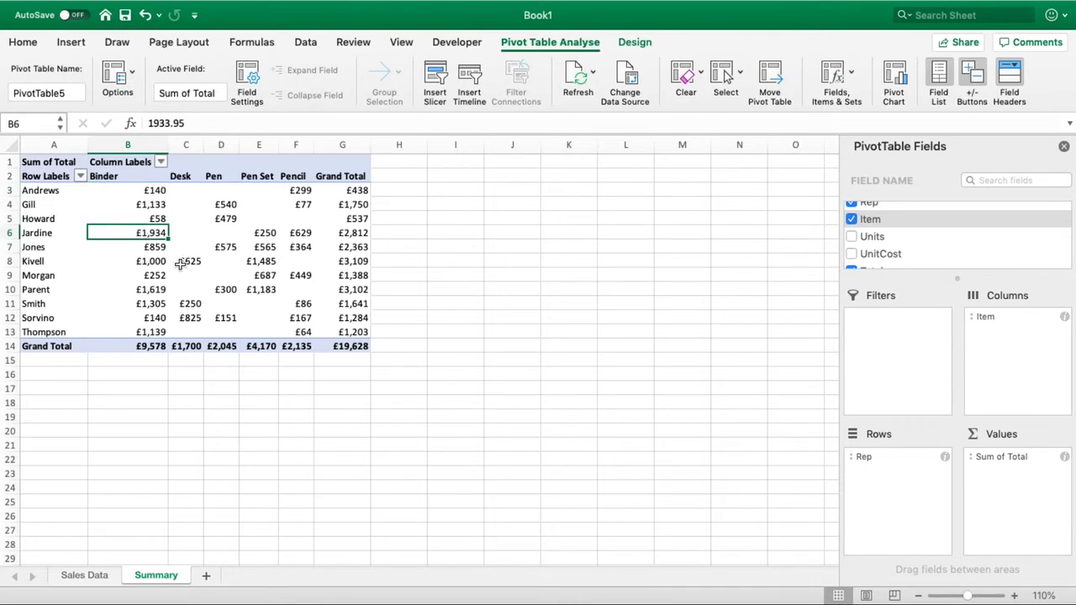
{"action": "left_click", "coordinate": [155, 220]}
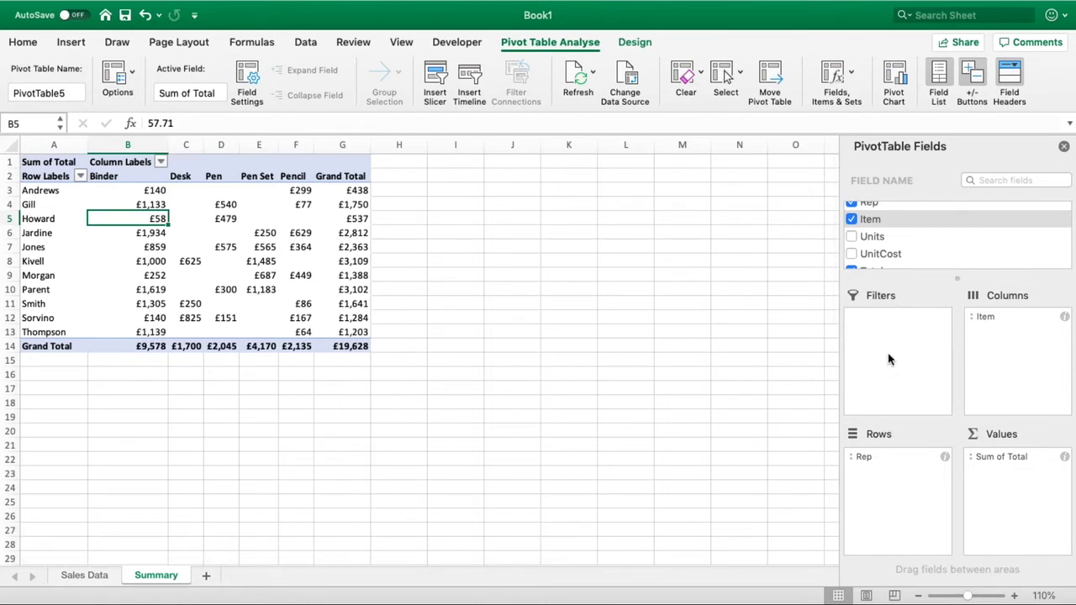
- Add Region as a report filter set to (All), and open its region list
{"action": "scroll", "coordinate": [874, 263], "scroll_direction": "up", "scroll_amount": 3}
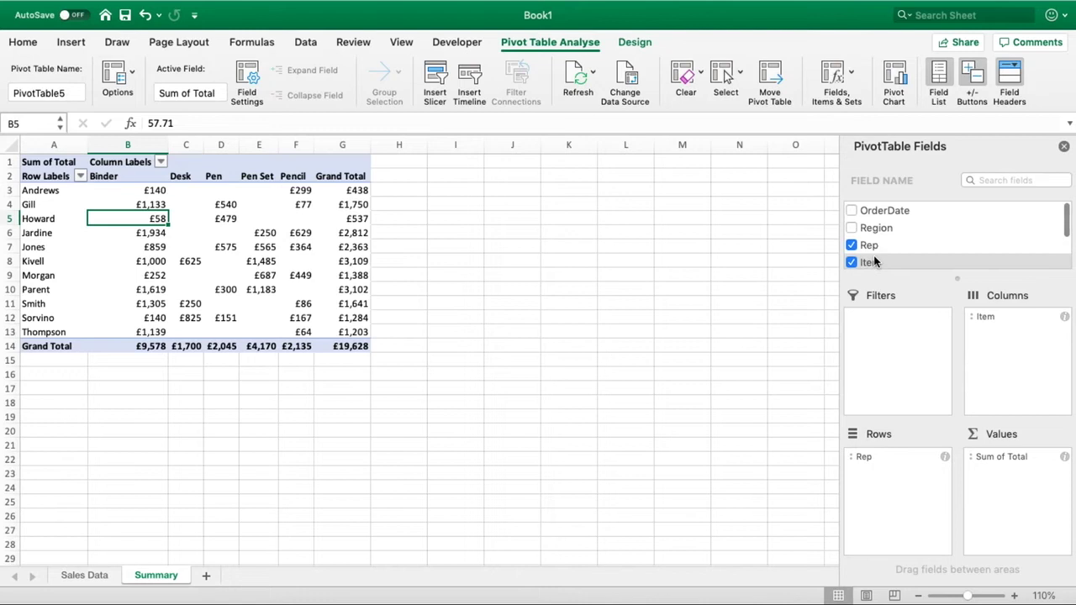
{"action": "left_click", "coordinate": [879, 232]}
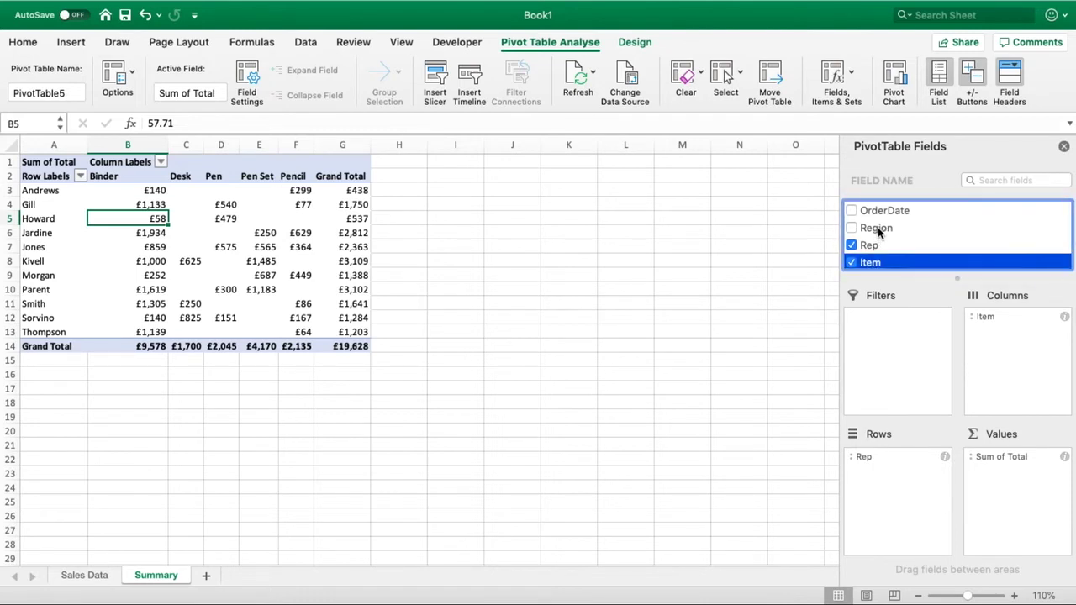
{"action": "left_click_drag", "start_coordinate": [879, 232], "coordinate": [893, 337]}
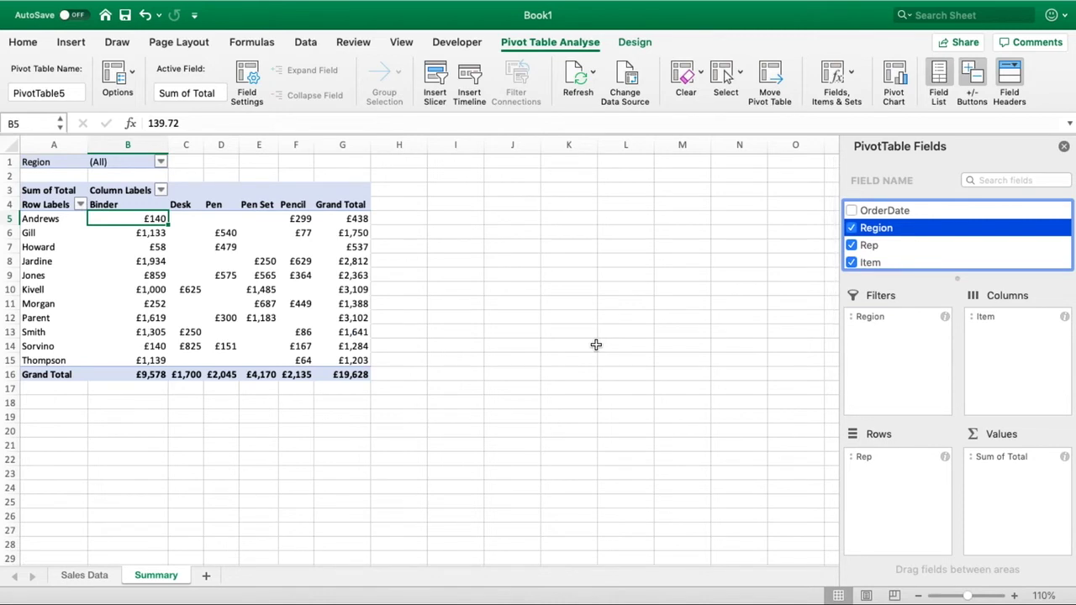
{"action": "left_click", "coordinate": [160, 162]}
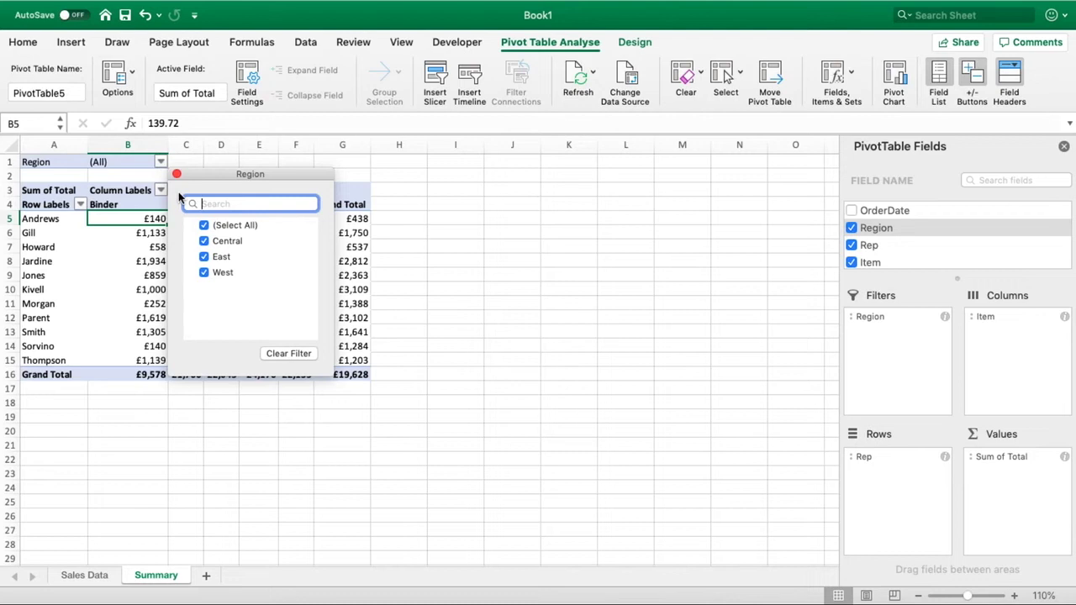
{"action": "left_click", "coordinate": [205, 225]}
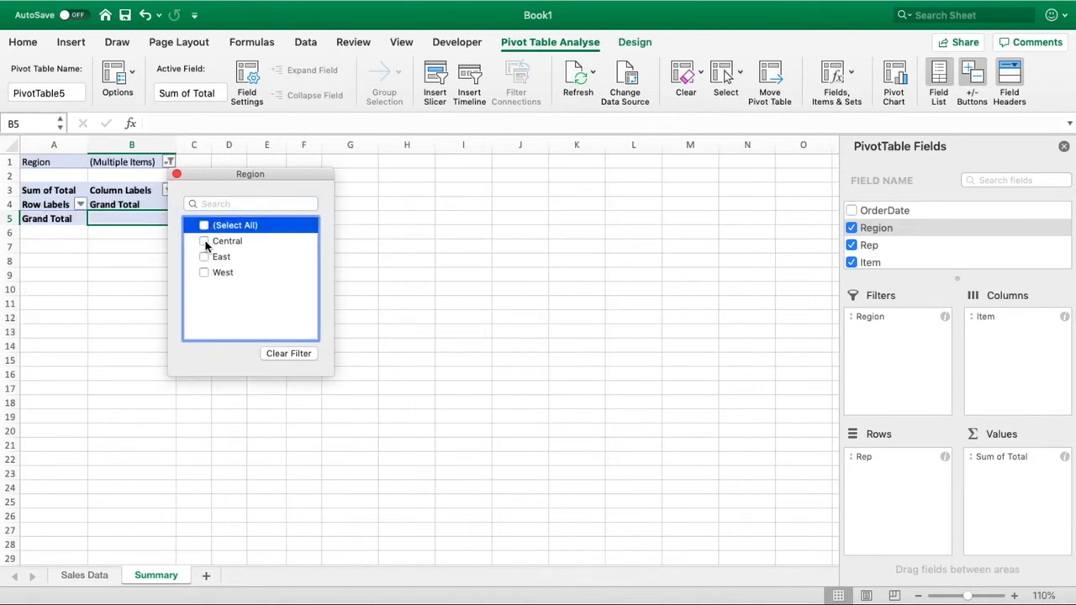
{"action": "left_click", "coordinate": [205, 242]}
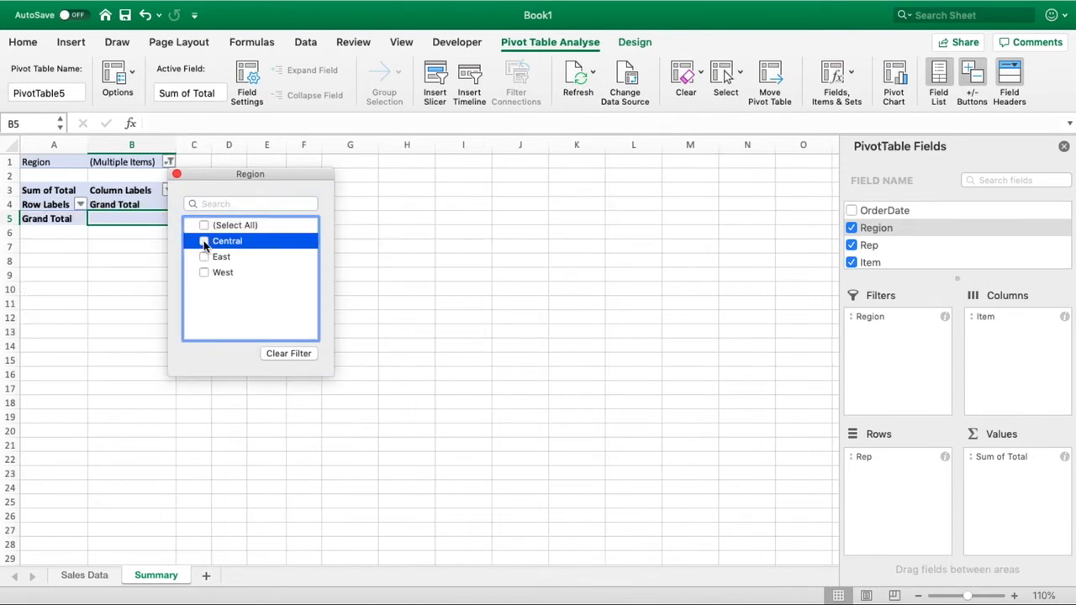
{"action": "left_click", "coordinate": [426, 385]}
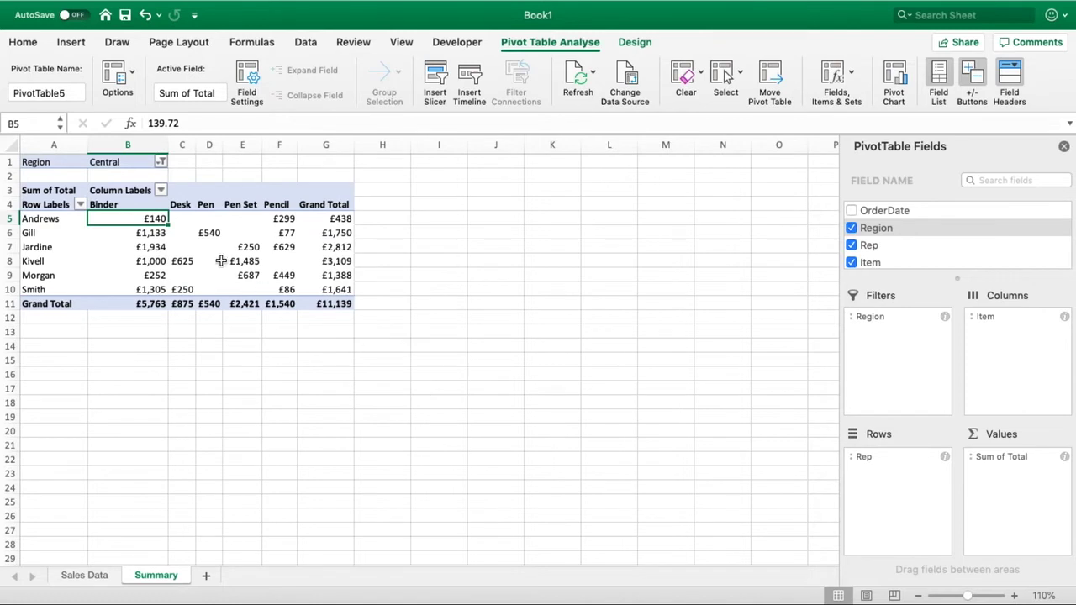
{"action": "left_click", "coordinate": [161, 163]}
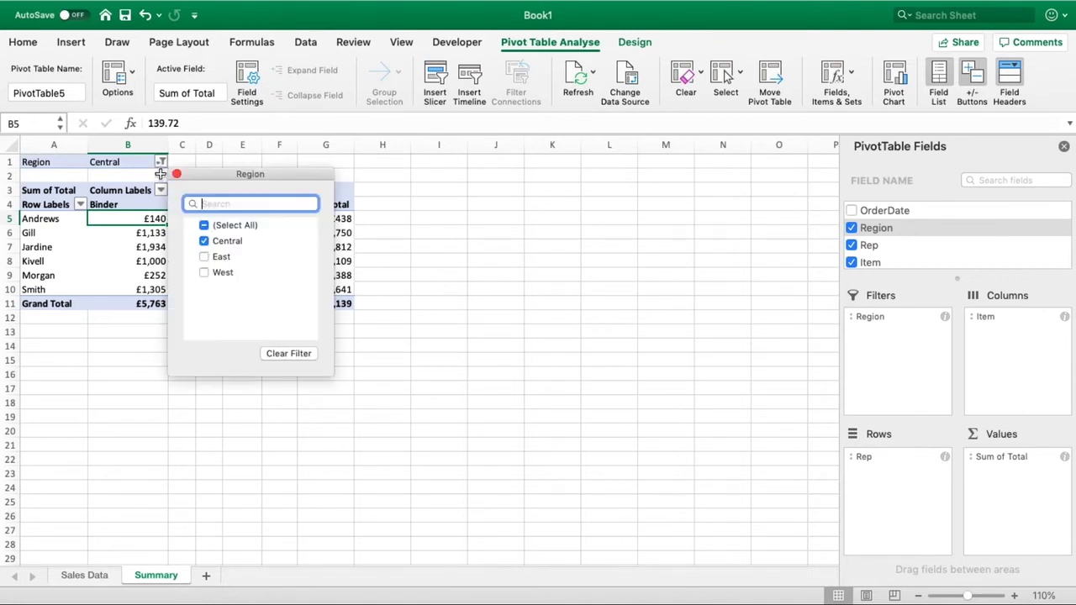
{"action": "left_click", "coordinate": [204, 256]}
{"action": "left_click", "coordinate": [205, 241]}
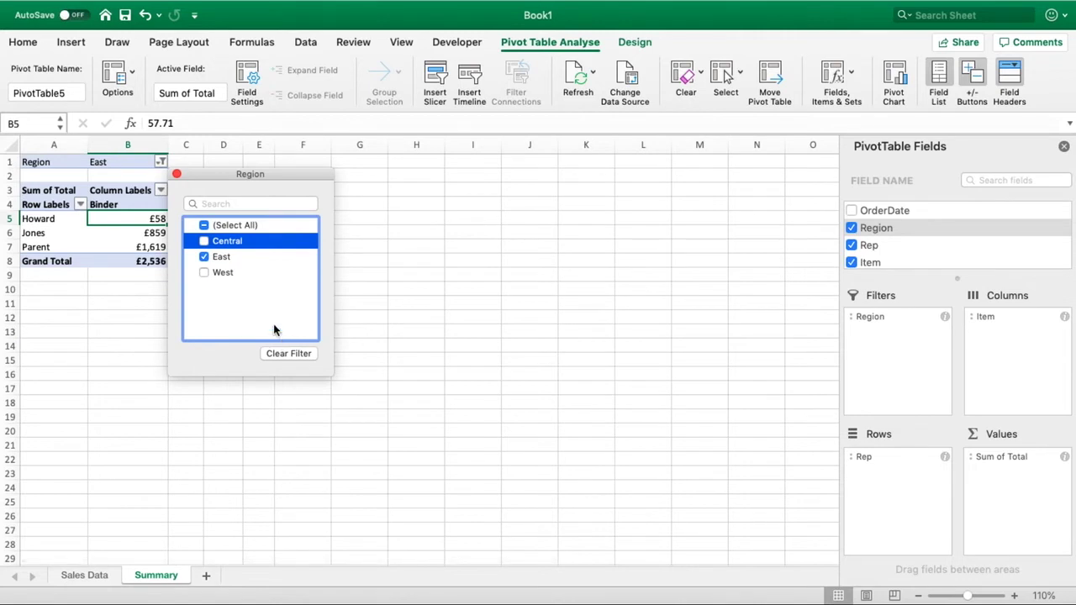
{"action": "left_click", "coordinate": [204, 273]}
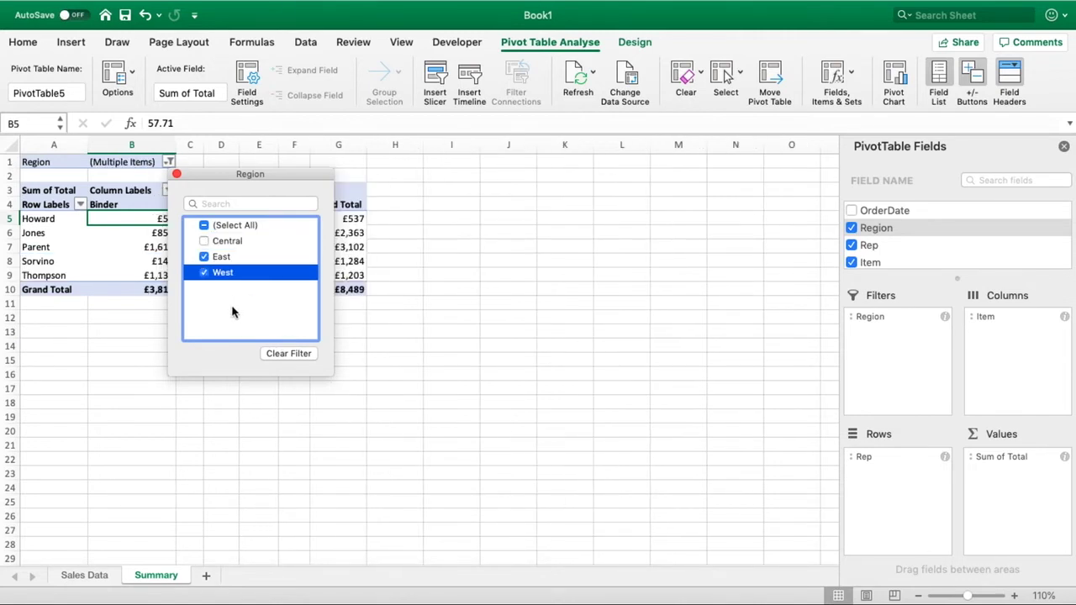
{"action": "left_click", "coordinate": [204, 227]}
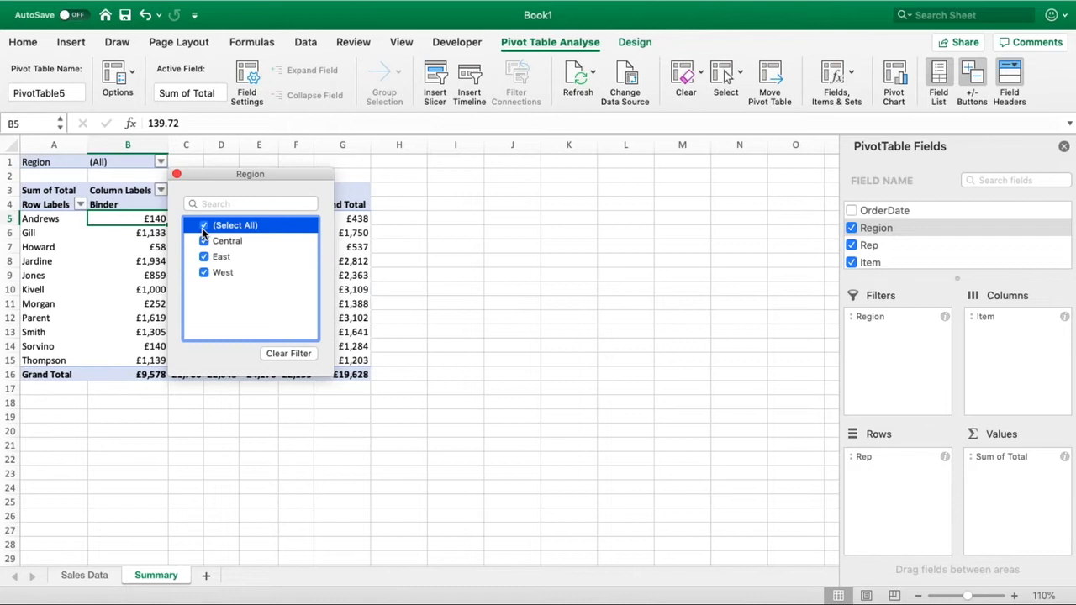
- Close the region list and untick Region so the pivot has no report filter
{"action": "left_click", "coordinate": [401, 459]}
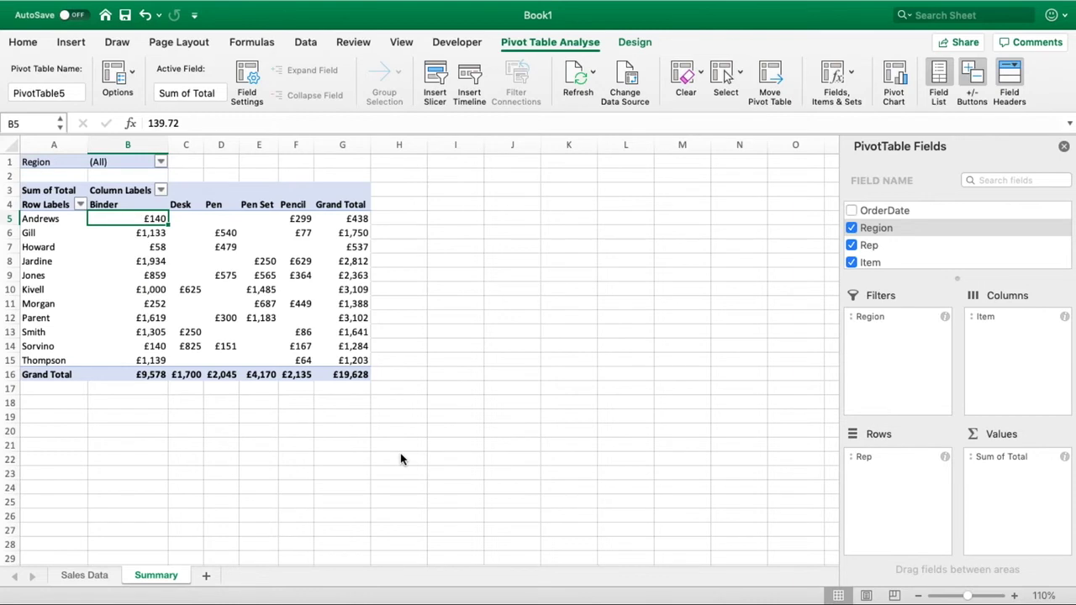
{"action": "scroll", "coordinate": [914, 242], "scroll_direction": "down", "scroll_amount": 3}
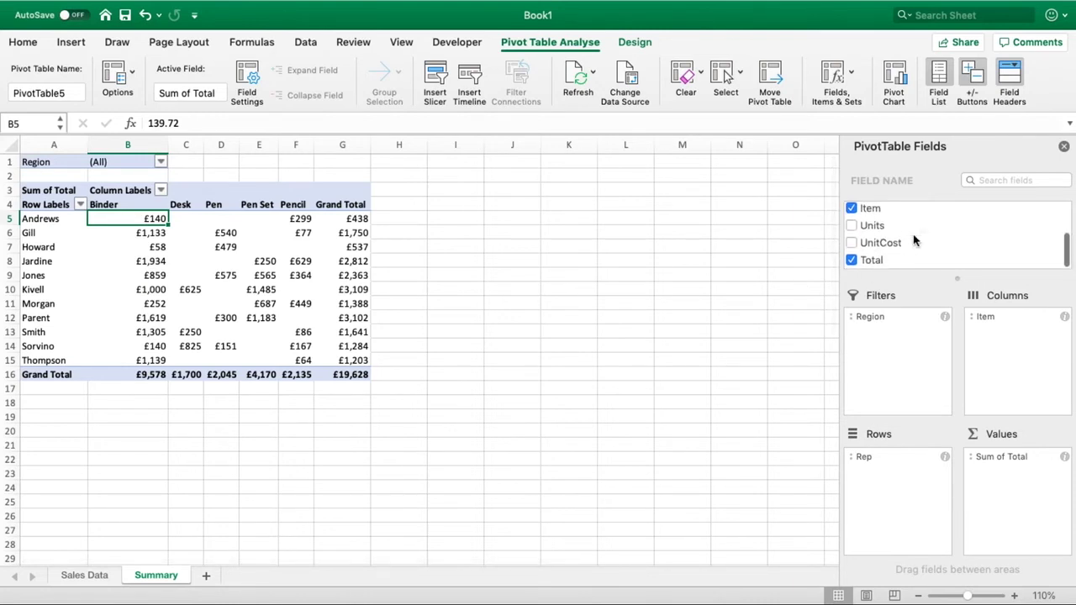
{"action": "scroll", "coordinate": [915, 241], "scroll_direction": "up", "scroll_amount": 3}
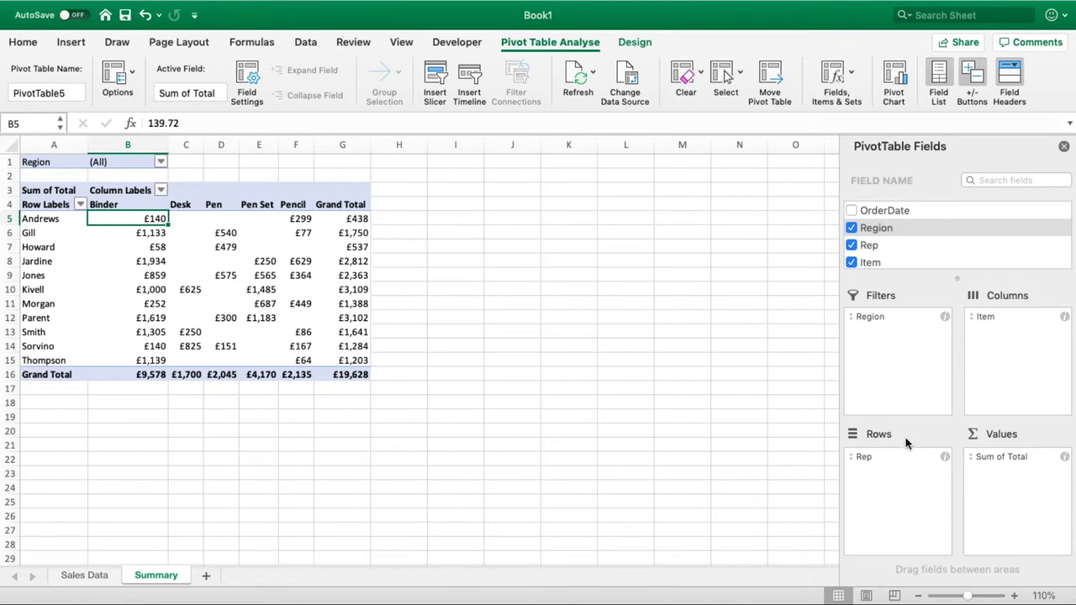
{"action": "left_click", "coordinate": [852, 227]}
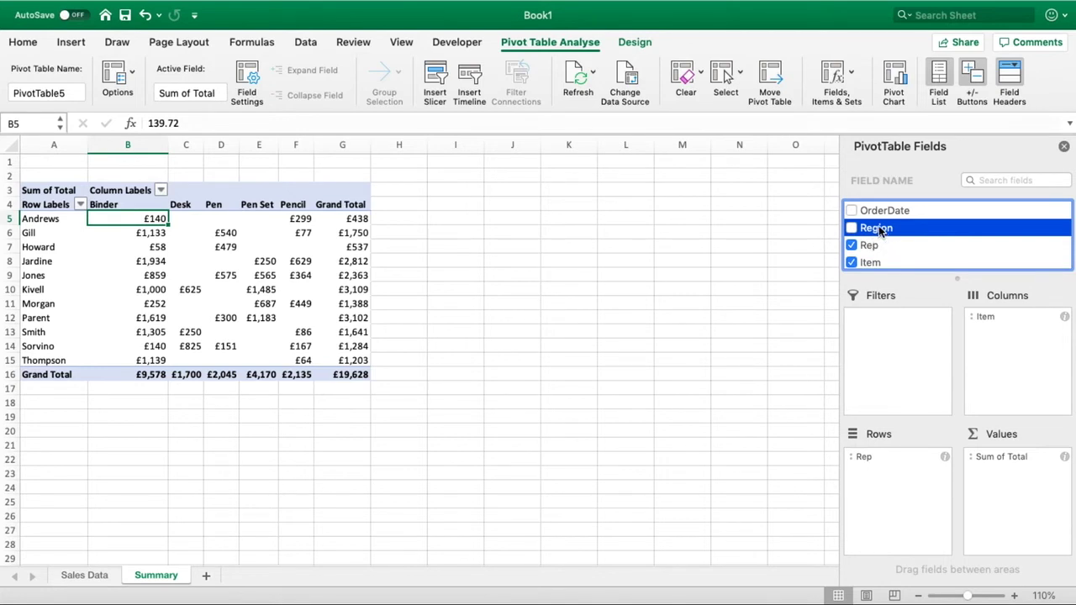
{"action": "left_click_drag", "start_coordinate": [880, 232], "coordinate": [913, 521]}
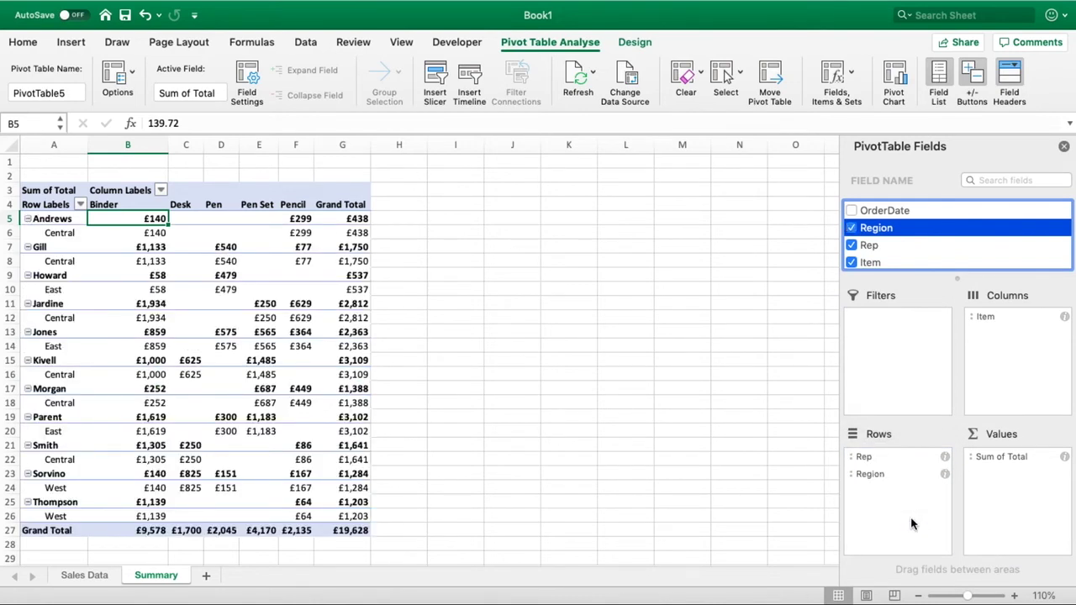
{"action": "left_click", "coordinate": [879, 459]}
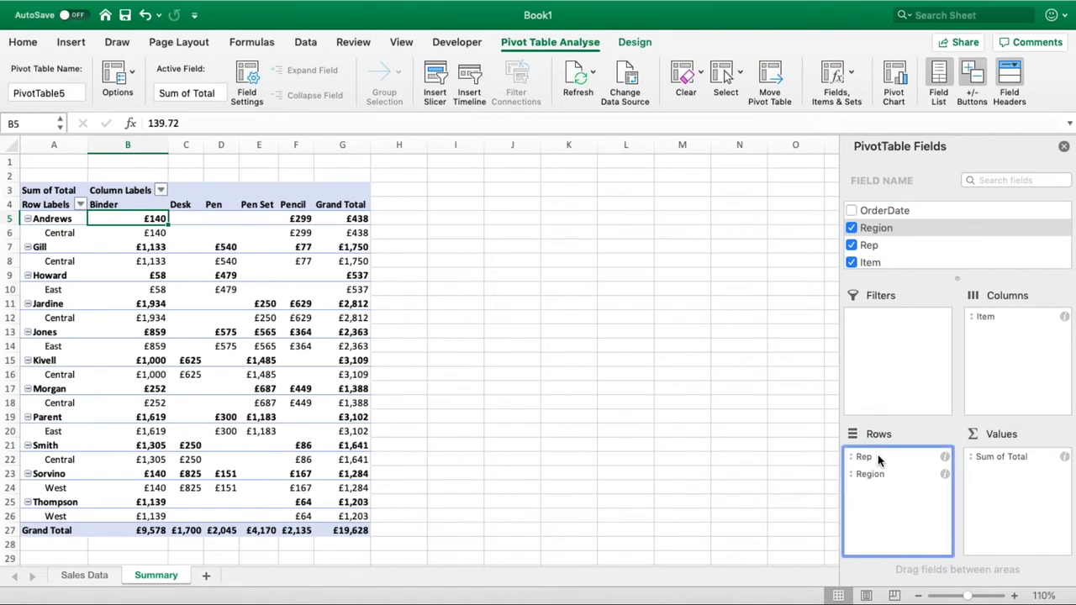
{"action": "left_click_drag", "start_coordinate": [878, 459], "coordinate": [882, 501]}
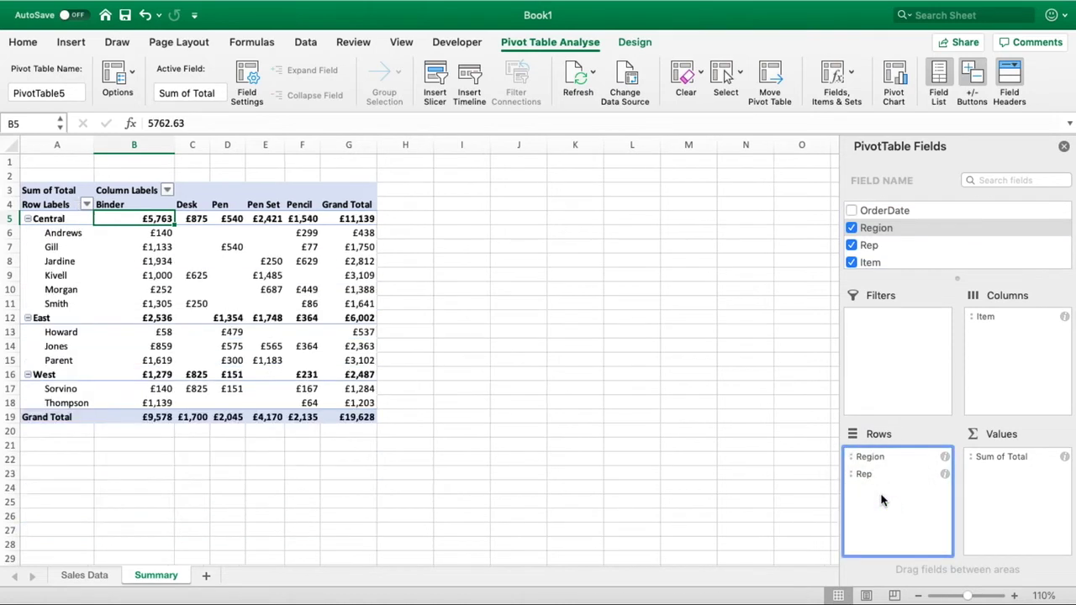
{"action": "left_click", "coordinate": [464, 447]}
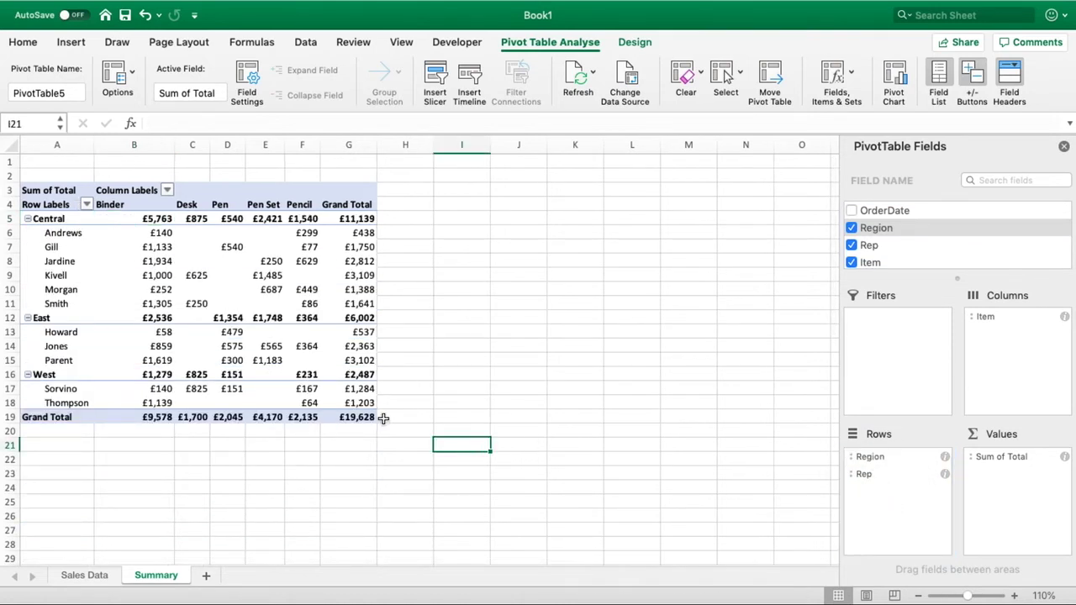
{"action": "left_click", "coordinate": [10, 219]}
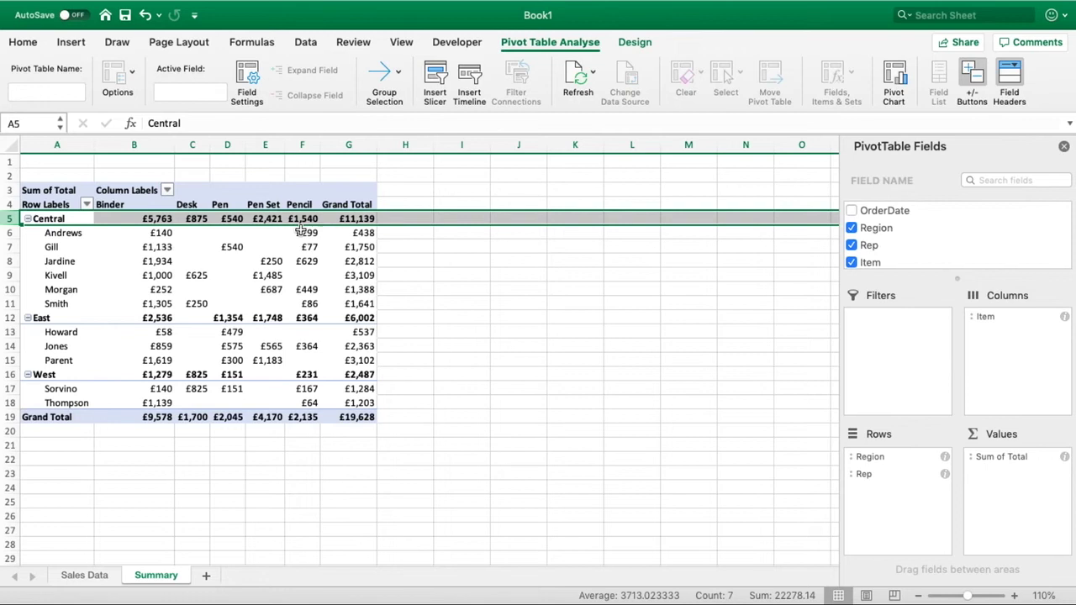
{"action": "left_click", "coordinate": [370, 218]}
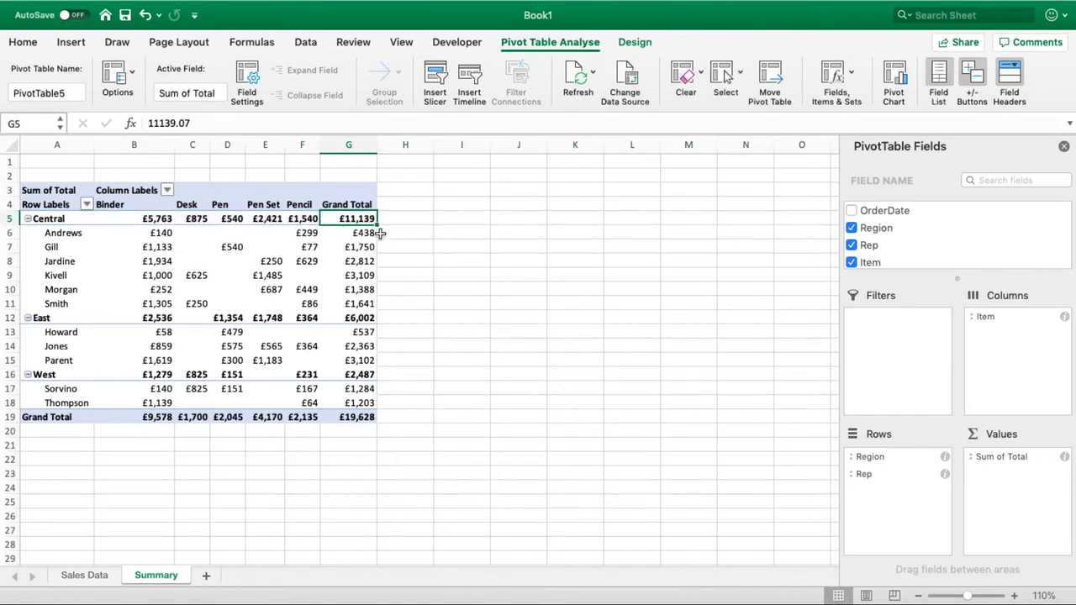
{"action": "left_click", "coordinate": [161, 219]}
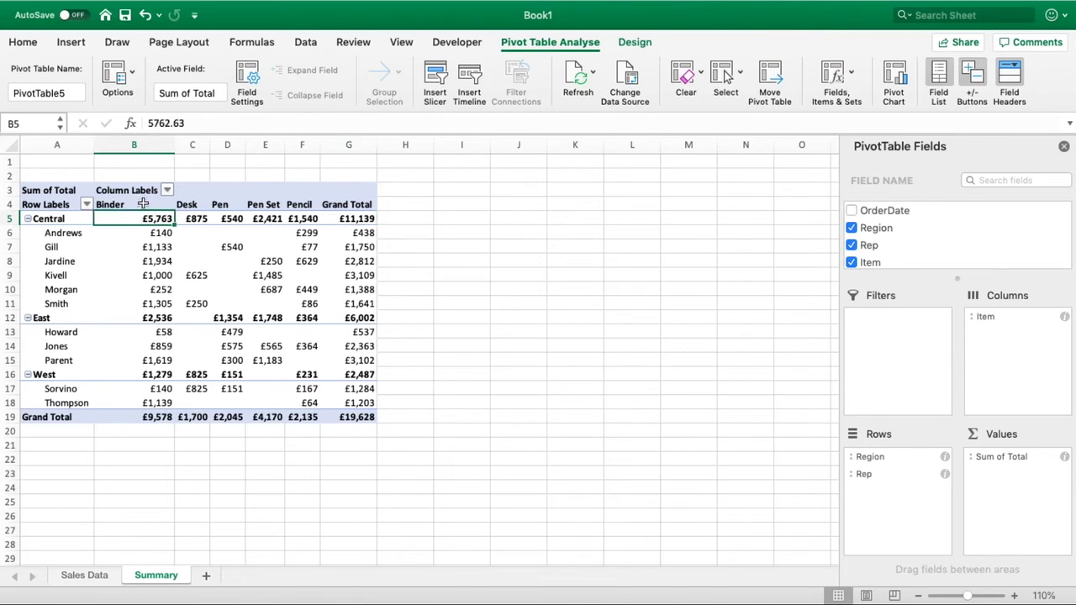
{"action": "left_click_drag", "start_coordinate": [149, 207], "coordinate": [156, 220]}
{"action": "left_click", "coordinate": [166, 218]}
{"action": "left_click_drag", "start_coordinate": [158, 232], "coordinate": [156, 304]}
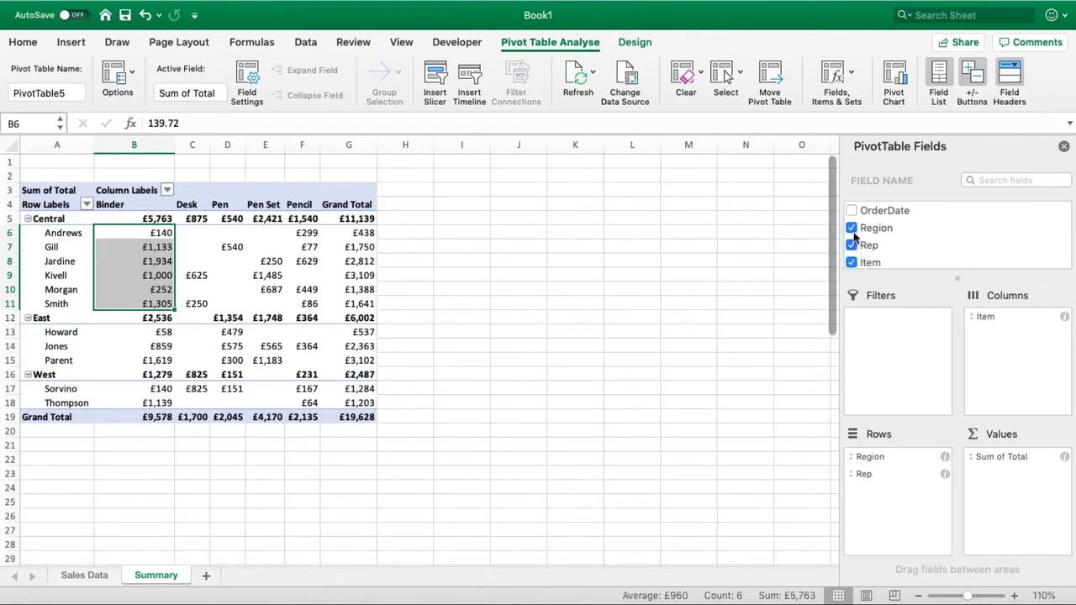
- Replace the Region and Rep rows with OrderDate, grouped into 2018 and 2019
{"action": "left_click", "coordinate": [851, 228]}
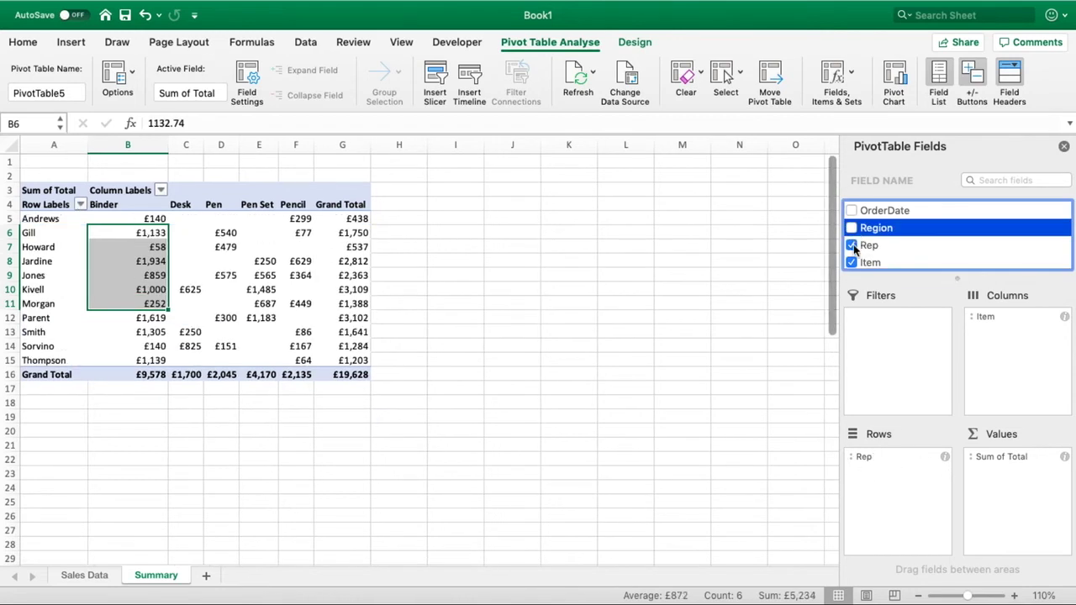
{"action": "left_click", "coordinate": [852, 244]}
{"action": "left_click", "coordinate": [514, 313]}
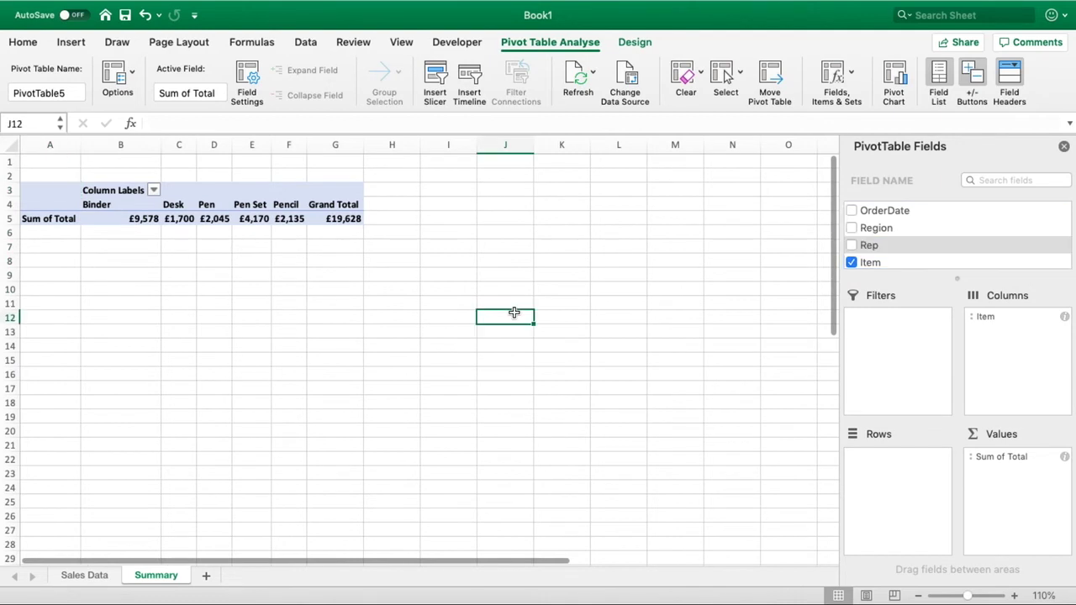
{"action": "left_click", "coordinate": [254, 220]}
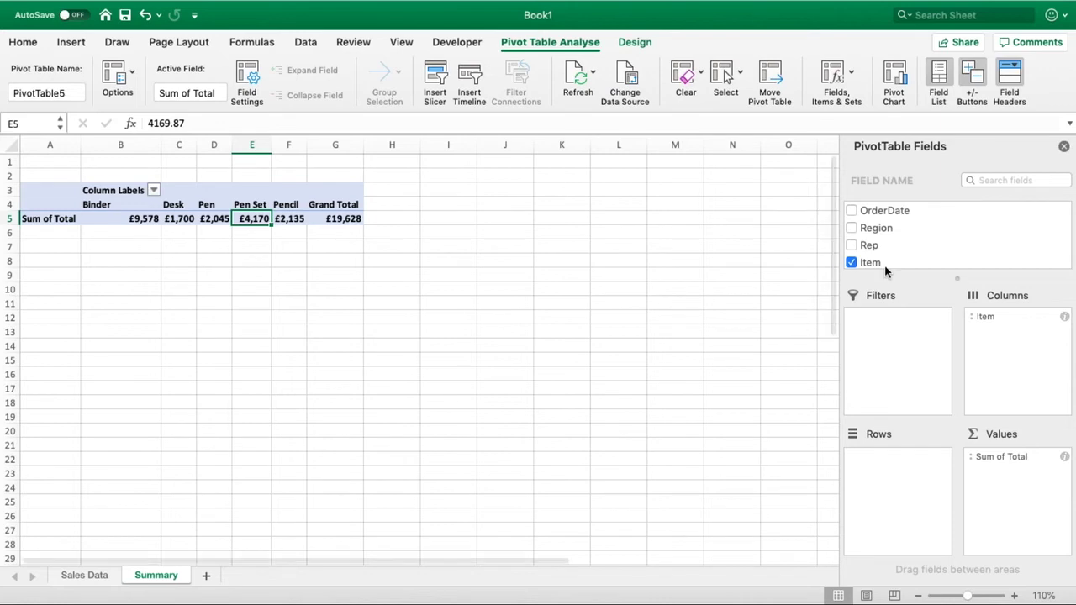
{"action": "left_click", "coordinate": [887, 212]}
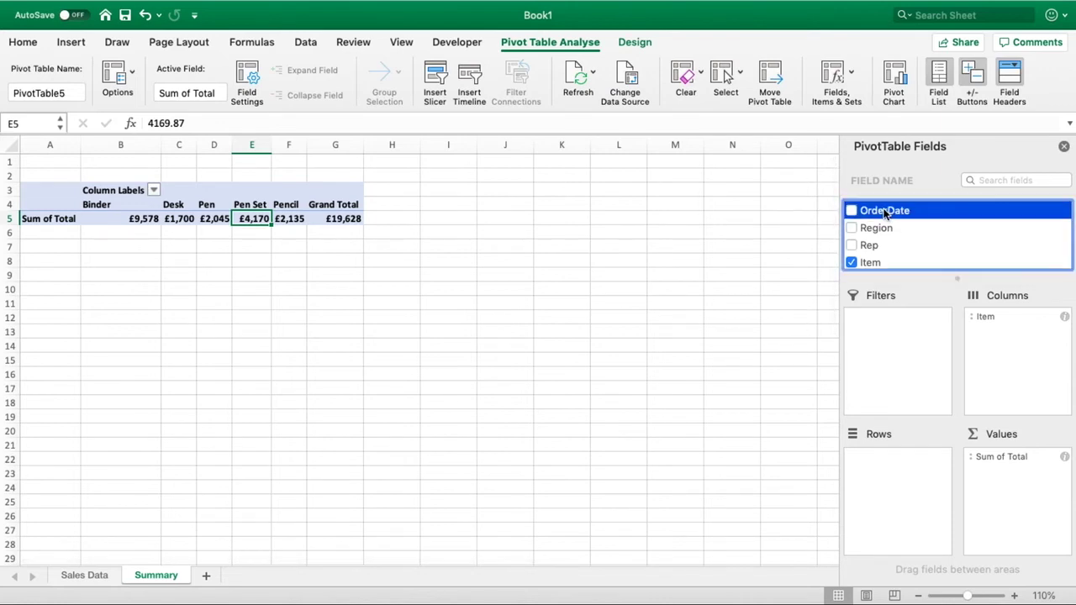
{"action": "left_click_drag", "start_coordinate": [884, 214], "coordinate": [899, 487]}
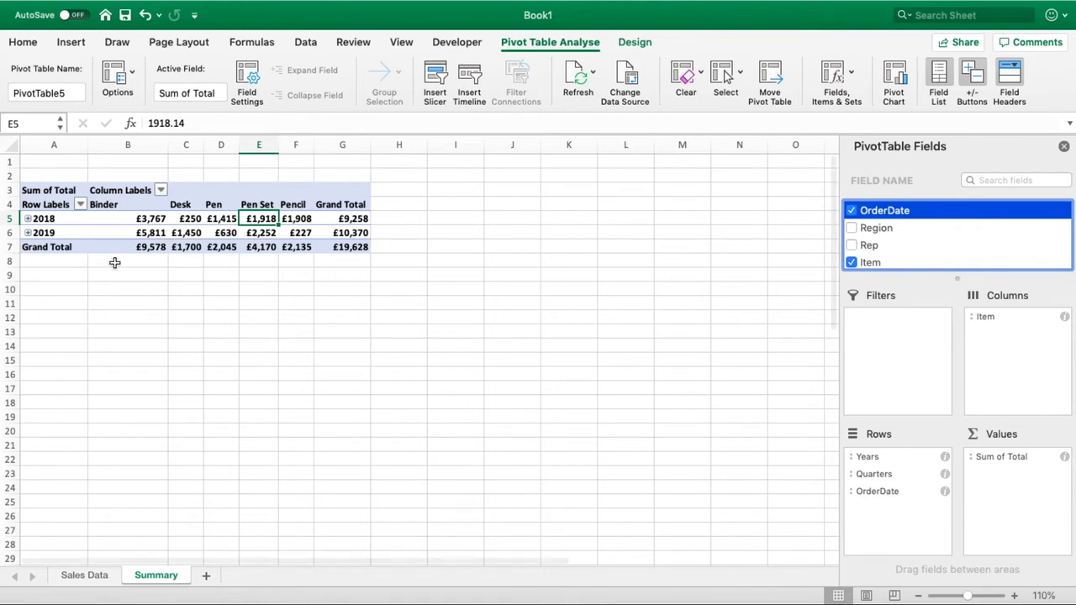
- Expand the 2018 row of the pivot into Qtr1 through Qtr4
{"action": "left_click", "coordinate": [10, 218]}
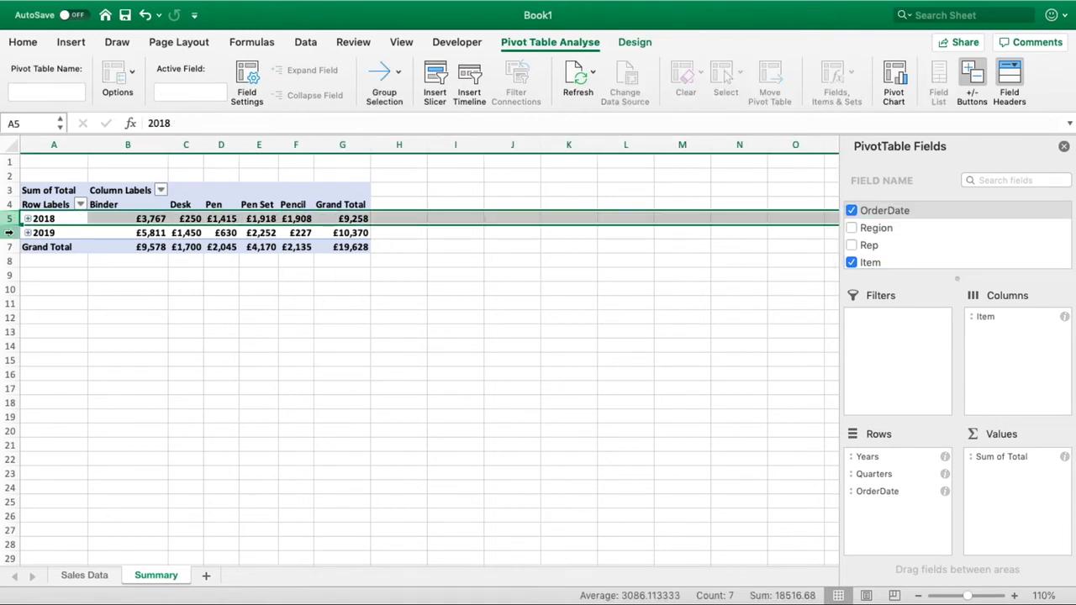
{"action": "left_click", "coordinate": [8, 232]}
{"action": "left_click", "coordinate": [5, 219]}
{"action": "left_click", "coordinate": [27, 219]}
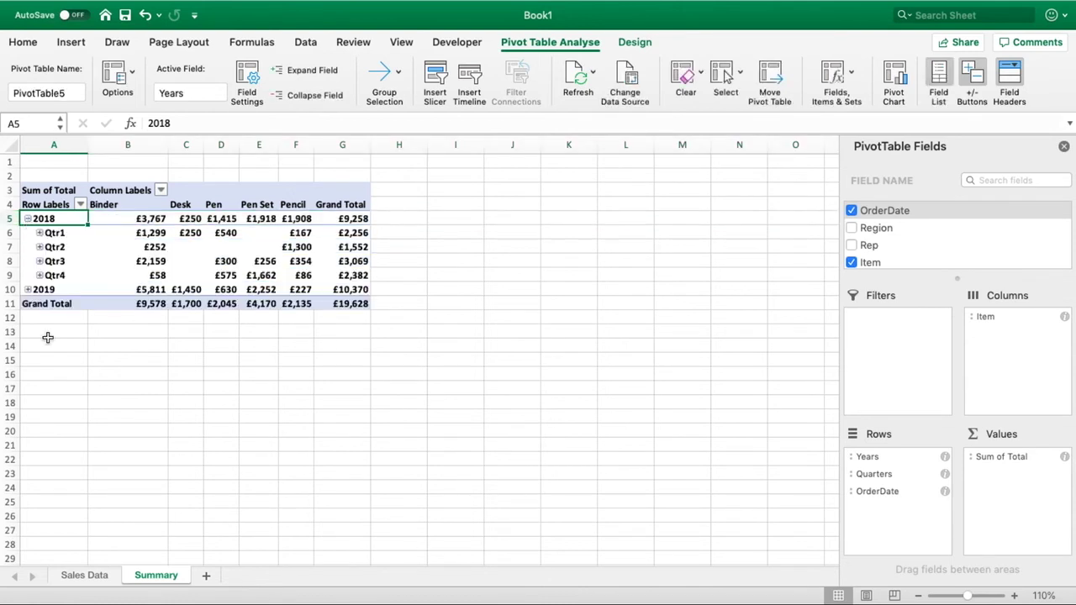
{"action": "left_click", "coordinate": [77, 445]}
- Expand Qtr3 into Jul £1,619, Aug £1,014 and Sep £435
{"action": "left_click", "coordinate": [71, 233]}
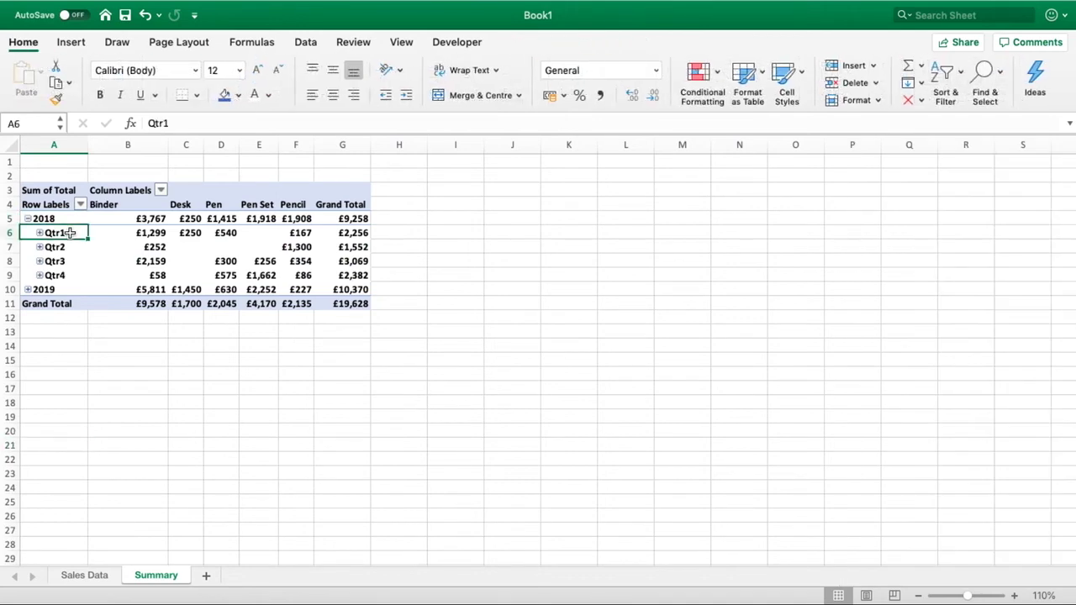
{"action": "left_click", "coordinate": [73, 246]}
{"action": "left_click", "coordinate": [74, 261]}
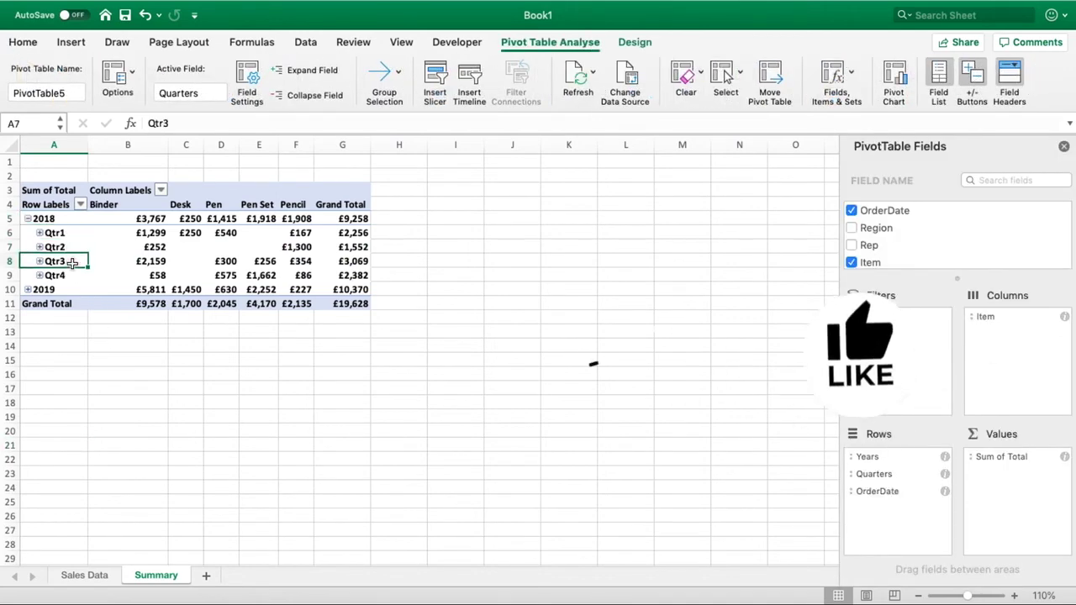
{"action": "left_click", "coordinate": [72, 276]}
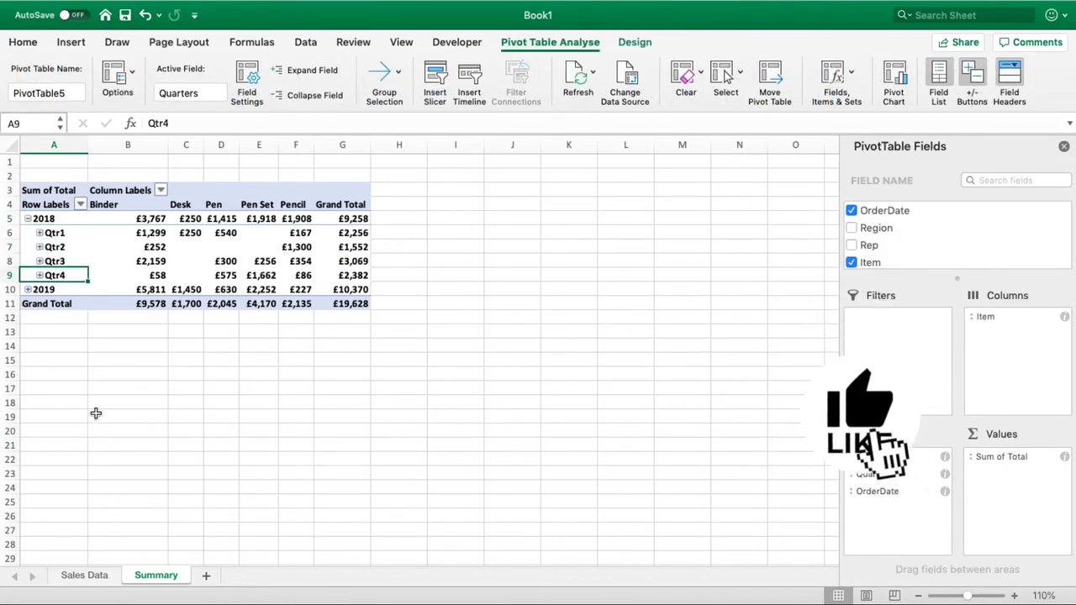
{"action": "left_click", "coordinate": [38, 262]}
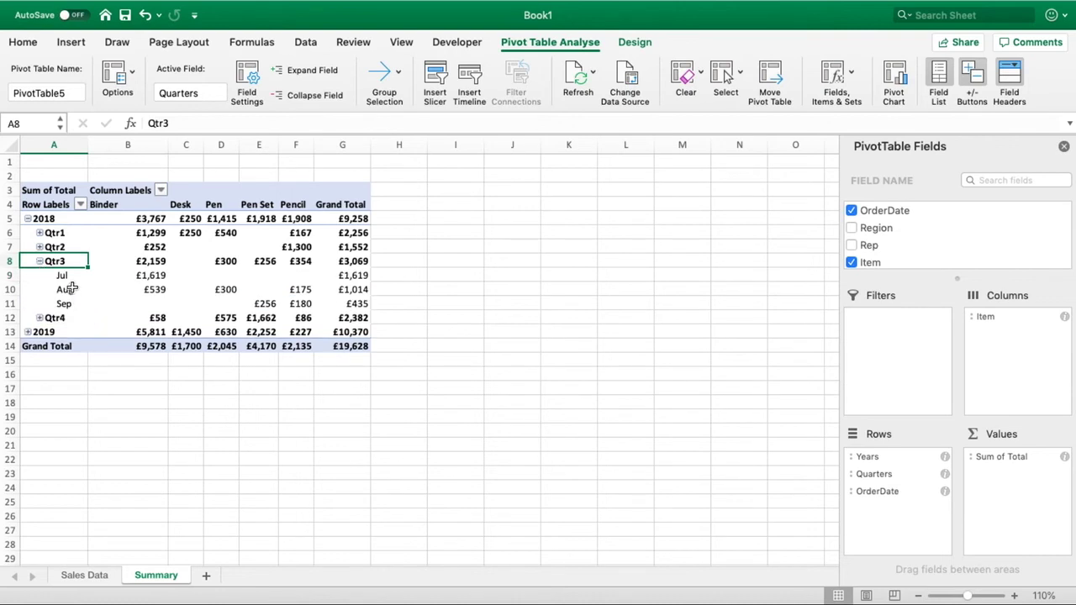
{"action": "left_click_drag", "start_coordinate": [65, 275], "coordinate": [66, 303]}
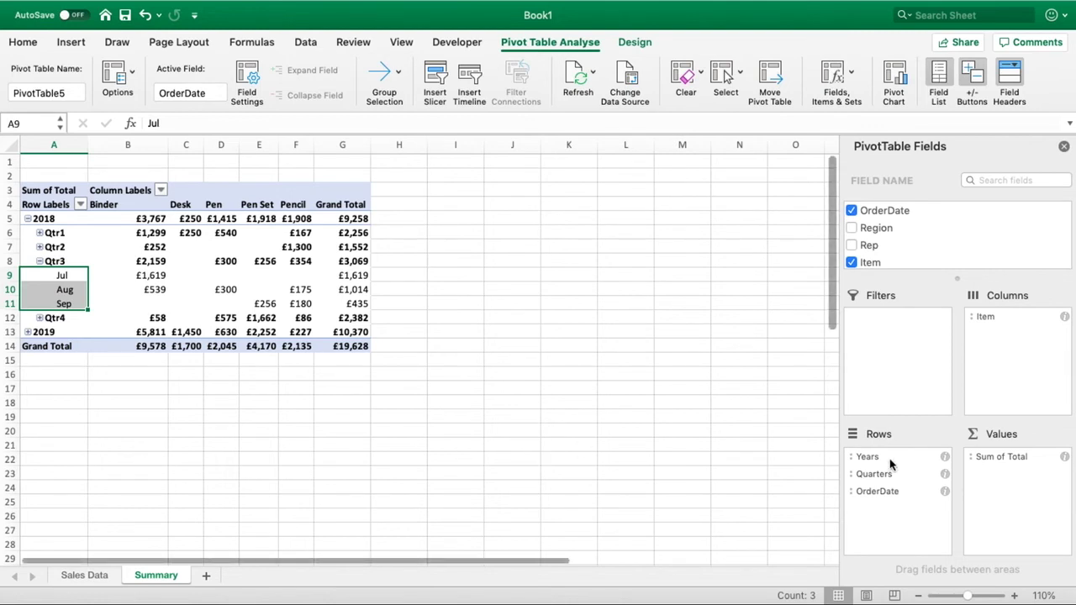
- Make Years a report filter and remove Quarters from the pivot rows
{"action": "left_click_drag", "start_coordinate": [891, 463], "coordinate": [895, 360]}
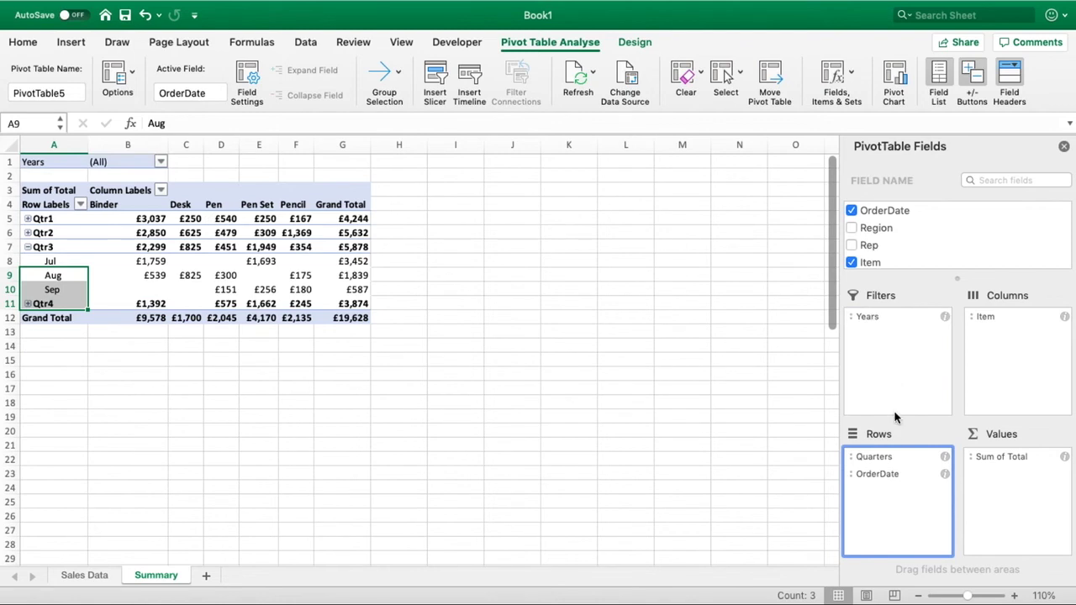
{"action": "left_click_drag", "start_coordinate": [888, 459], "coordinate": [915, 247]}
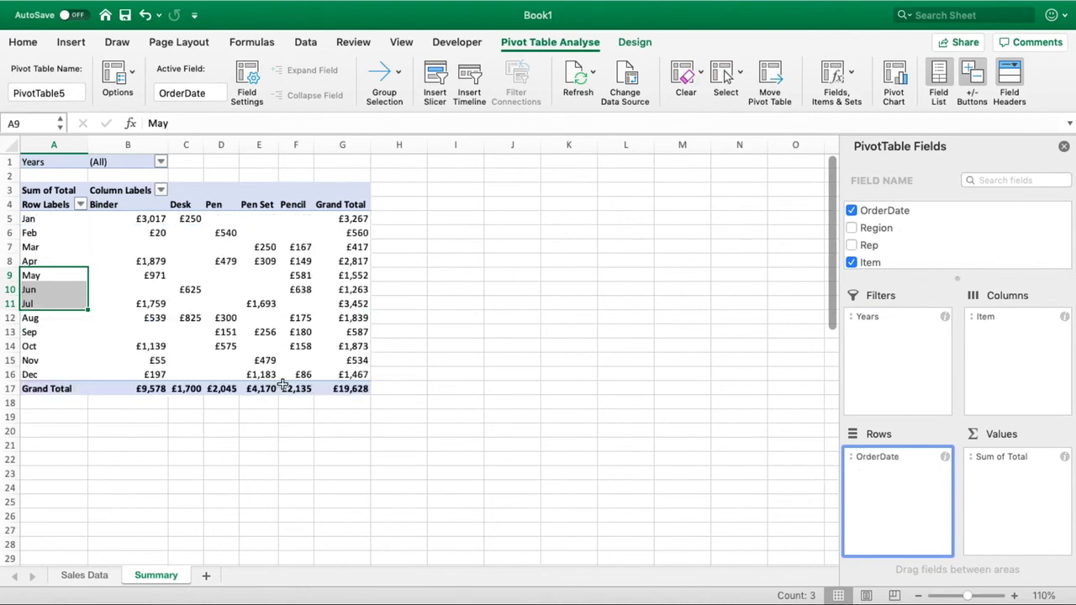
{"action": "left_click", "coordinate": [109, 456]}
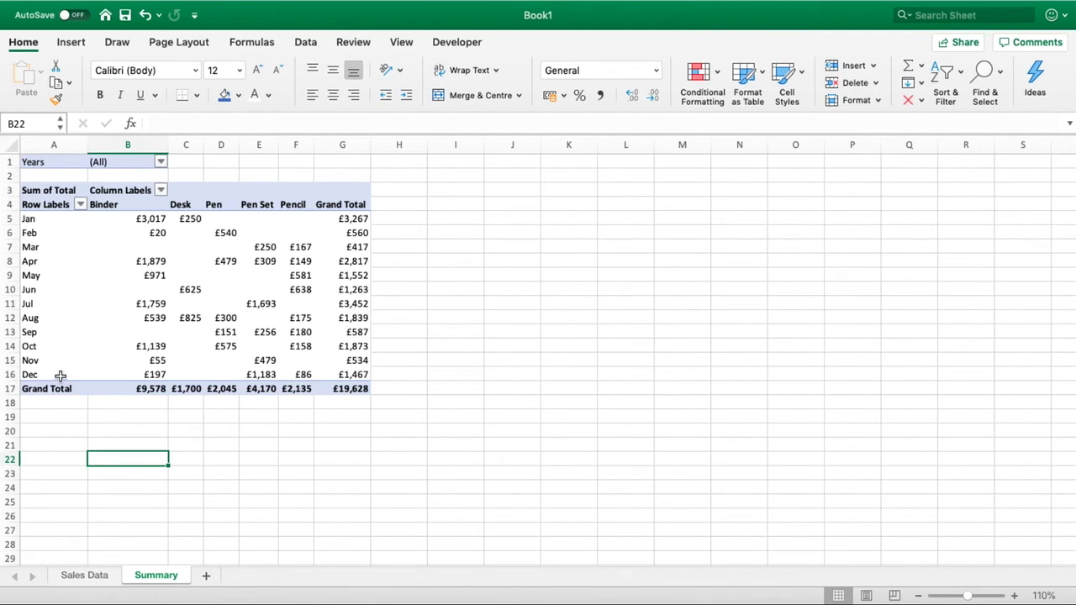
- Filter Years to 2019 only, showing monthly totals of £10,370
{"action": "left_click", "coordinate": [160, 162]}
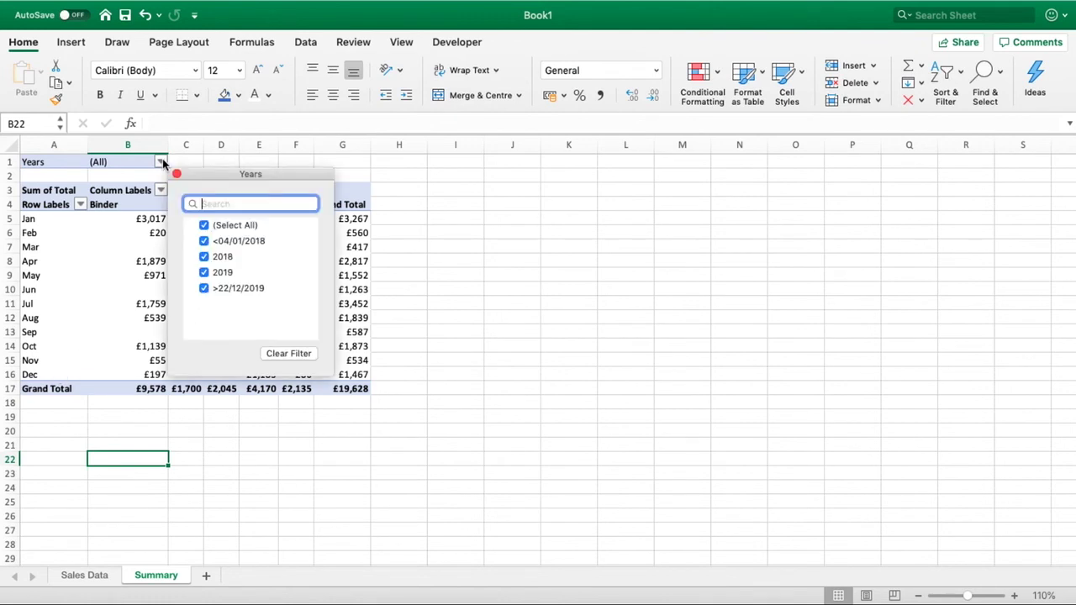
{"action": "left_click", "coordinate": [204, 225]}
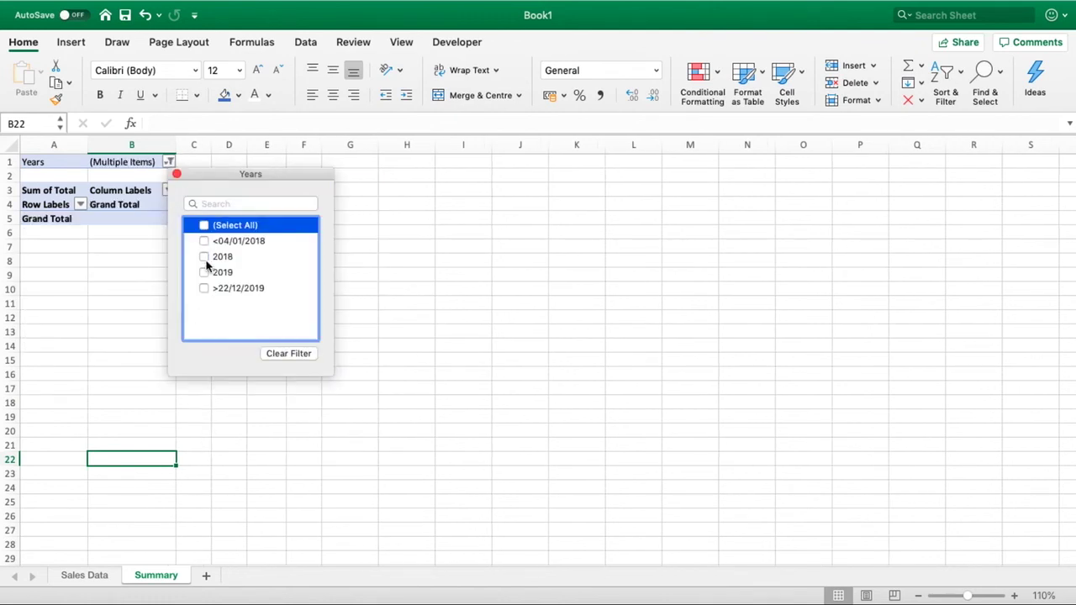
{"action": "left_click", "coordinate": [205, 258]}
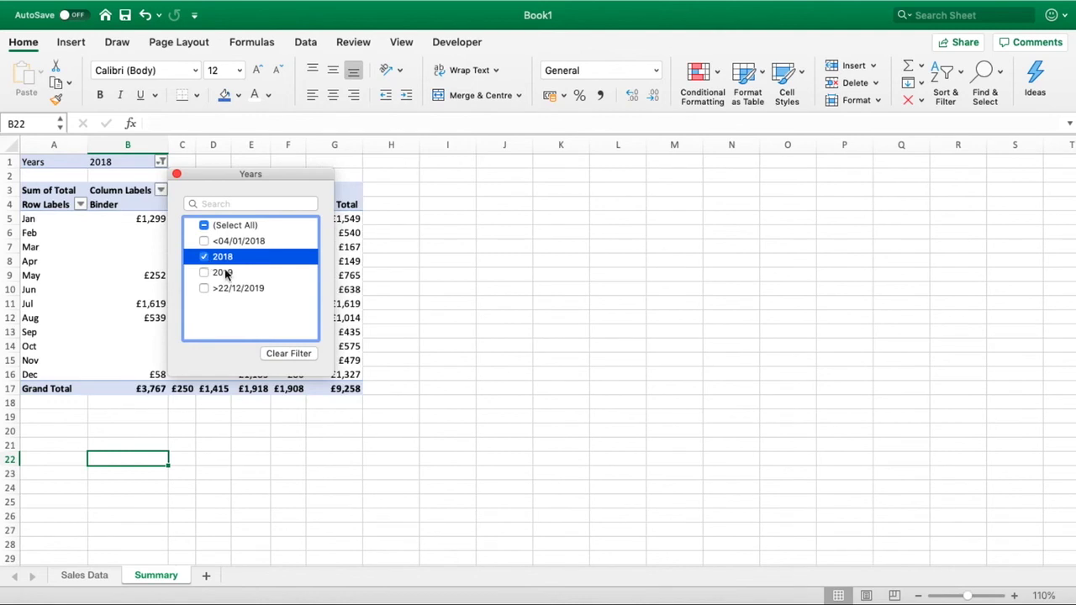
{"action": "left_click", "coordinate": [224, 273]}
{"action": "left_click", "coordinate": [204, 257]}
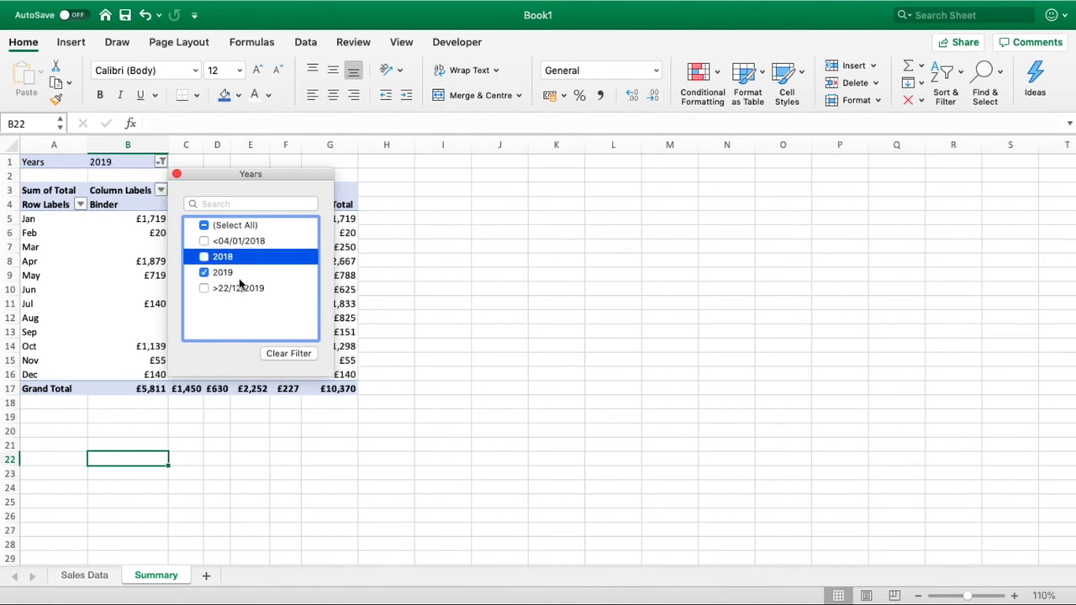
{"action": "left_click", "coordinate": [268, 442]}
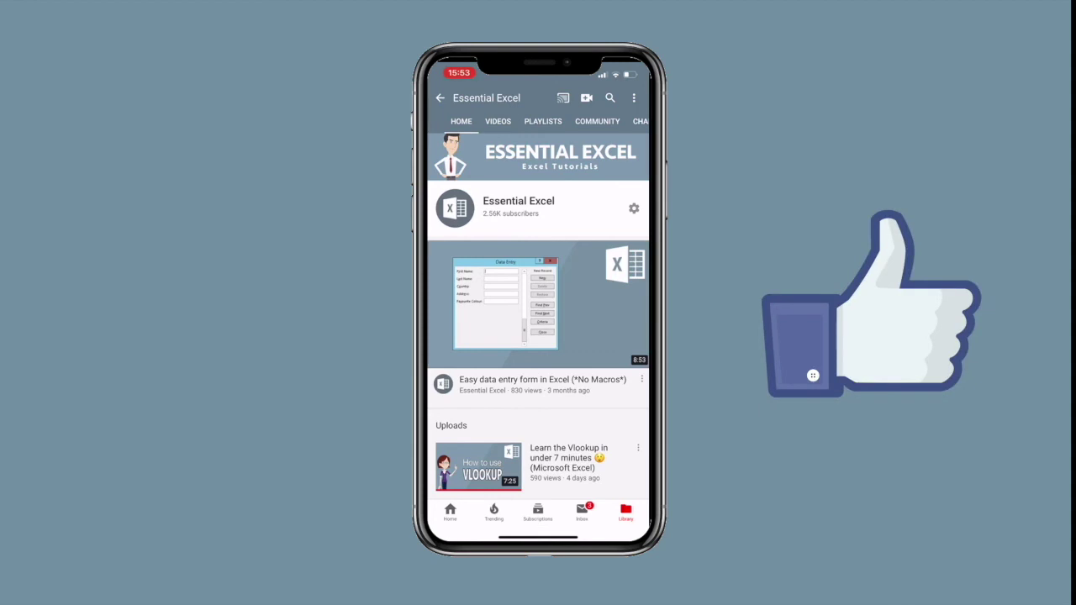
{"action": "left_click", "coordinate": [498, 121]}
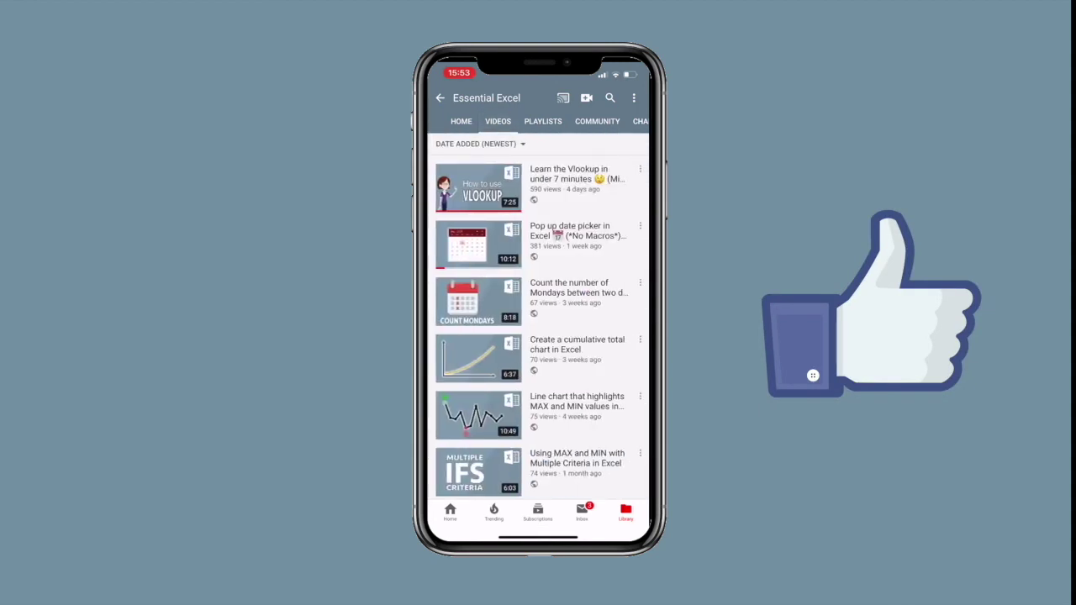
{"action": "scroll", "coordinate": [538, 319], "scroll_direction": "down", "scroll_amount": 10}
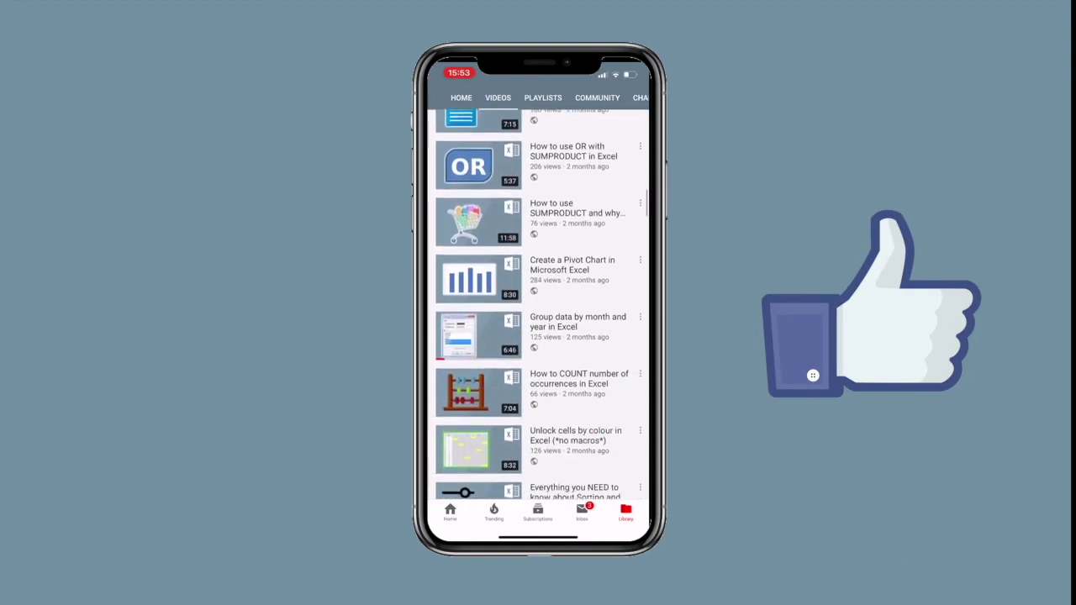
{"action": "left_click", "coordinate": [543, 98]}
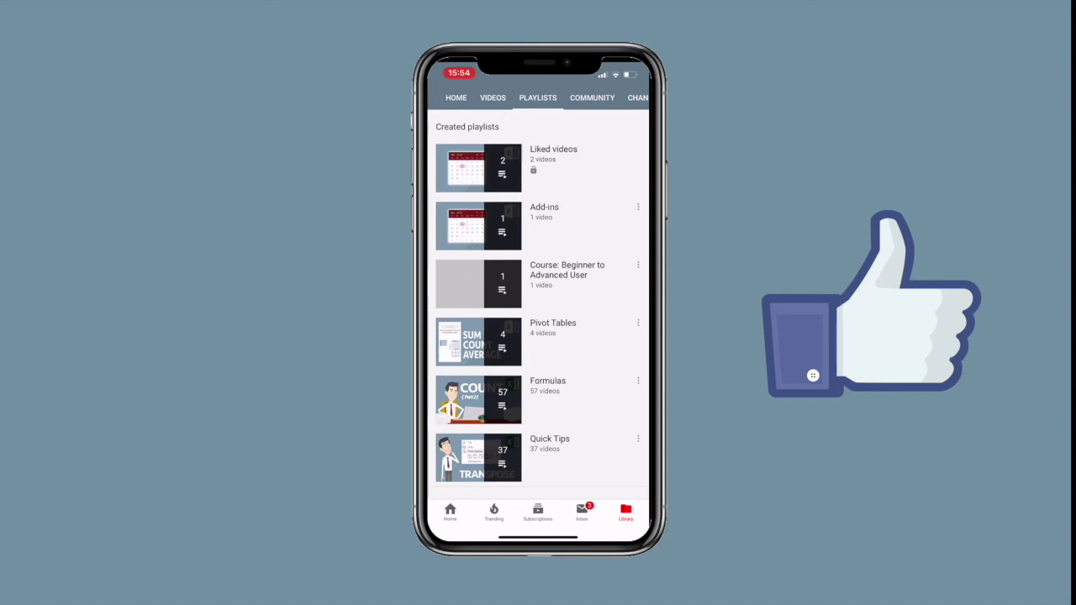
{"action": "left_click", "coordinate": [455, 97]}
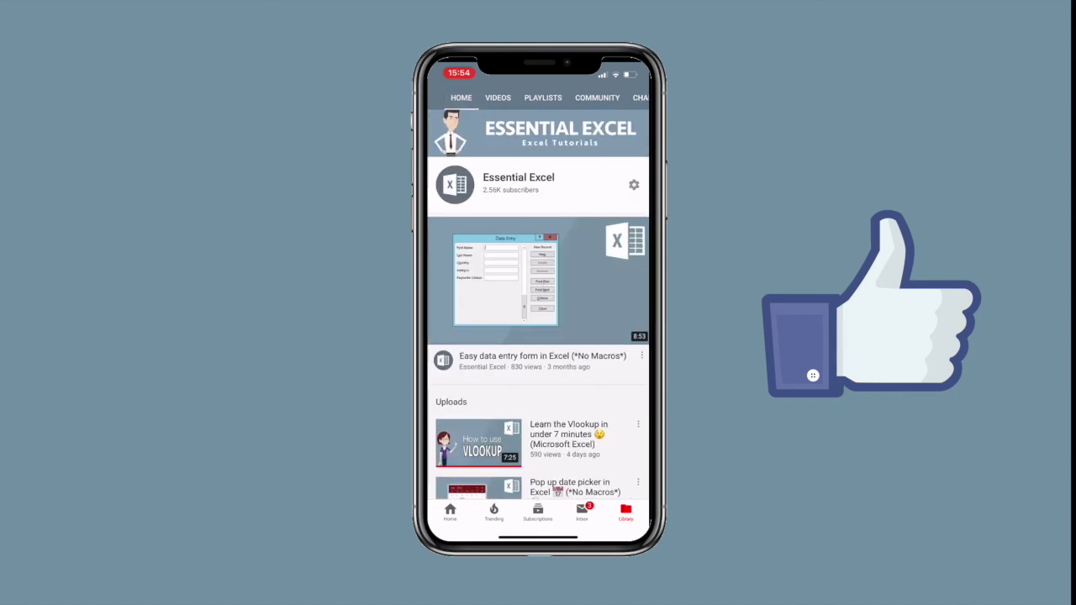